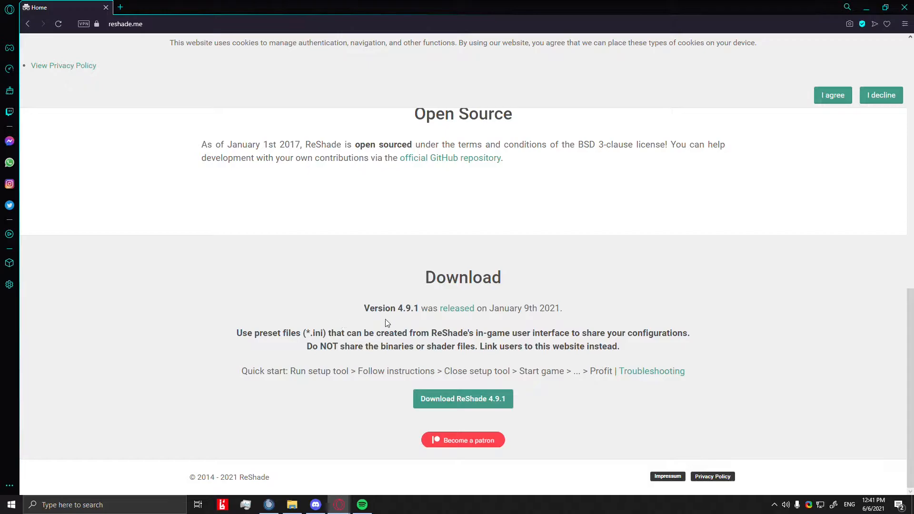
Step: Review the ReShade home page's description, supported graphics APIs and web address
{"action": "scroll", "coordinate": [302, 311], "scroll_direction": "up", "scroll_amount": 4}
{"action": "scroll", "coordinate": [333, 316], "scroll_direction": "up", "scroll_amount": 9}
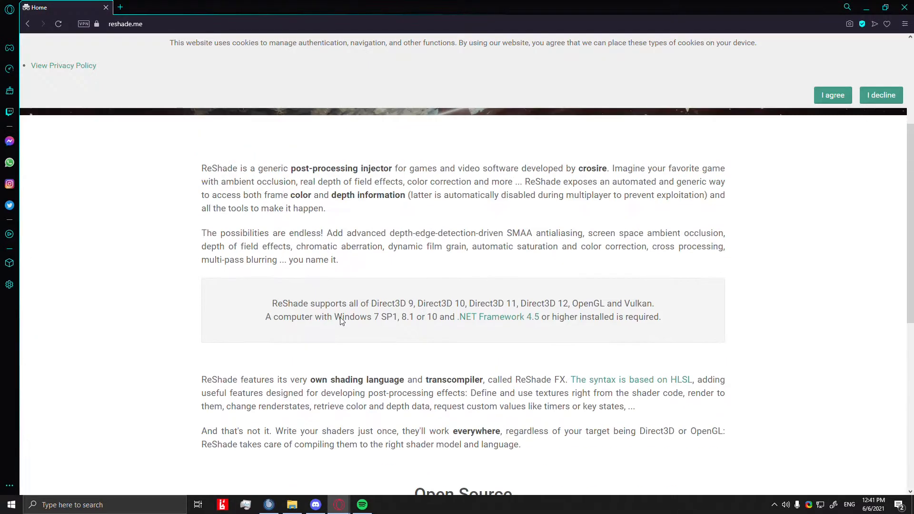
{"action": "scroll", "coordinate": [341, 317], "scroll_direction": "down", "scroll_amount": 5}
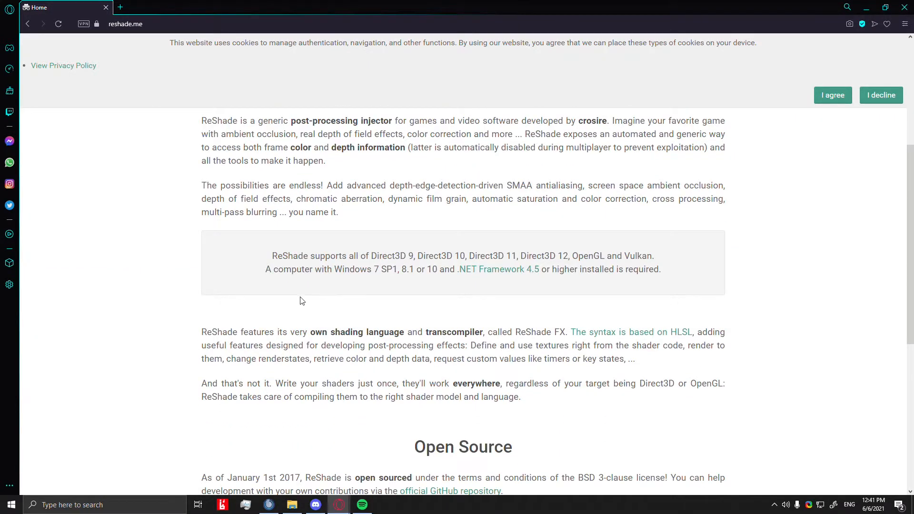
{"action": "scroll", "coordinate": [255, 267], "scroll_direction": "up", "scroll_amount": 5}
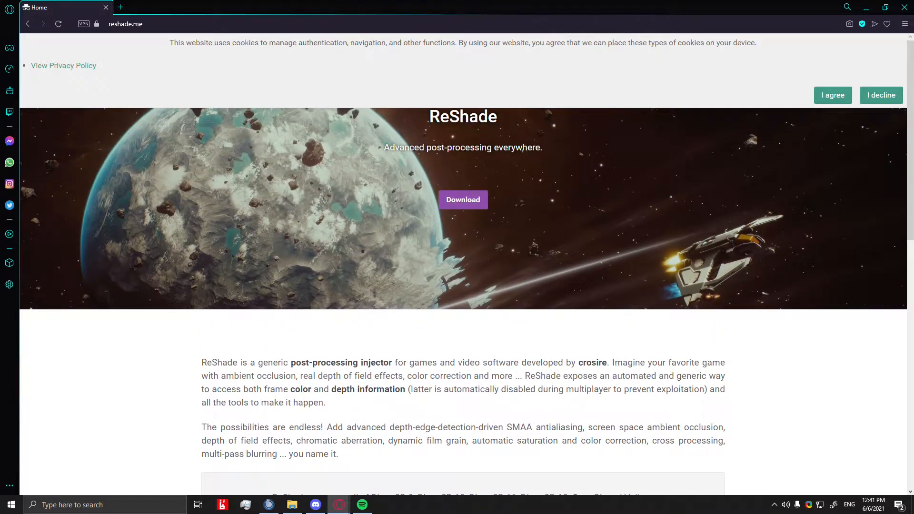
{"action": "left_click", "coordinate": [109, 23]}
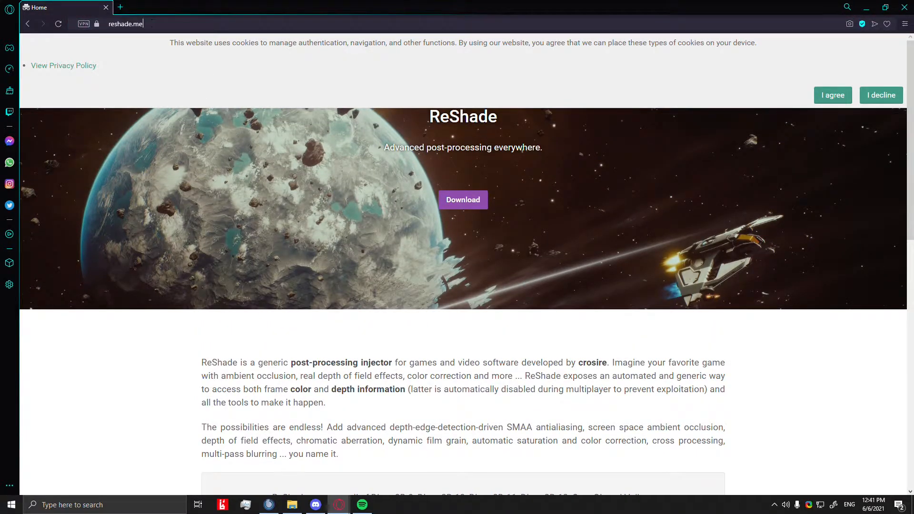
{"action": "left_click", "coordinate": [179, 21]}
{"action": "left_click_drag", "start_coordinate": [179, 21], "coordinate": [109, 24]}
{"action": "scroll", "coordinate": [210, 133], "scroll_direction": "down", "scroll_amount": 1}
{"action": "scroll", "coordinate": [333, 176], "scroll_direction": "up", "scroll_amount": 1}
Step: Go to the ReShade 4.9.1 download section, then locate ReShade_Setup_4.9.1.exe in the downloads 2 folder
{"action": "left_click", "coordinate": [464, 210]}
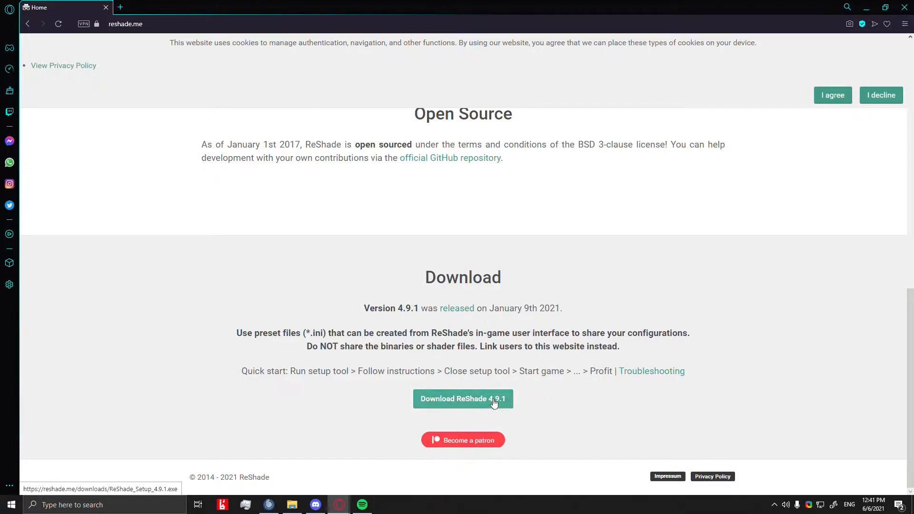
{"action": "left_click", "coordinate": [291, 504]}
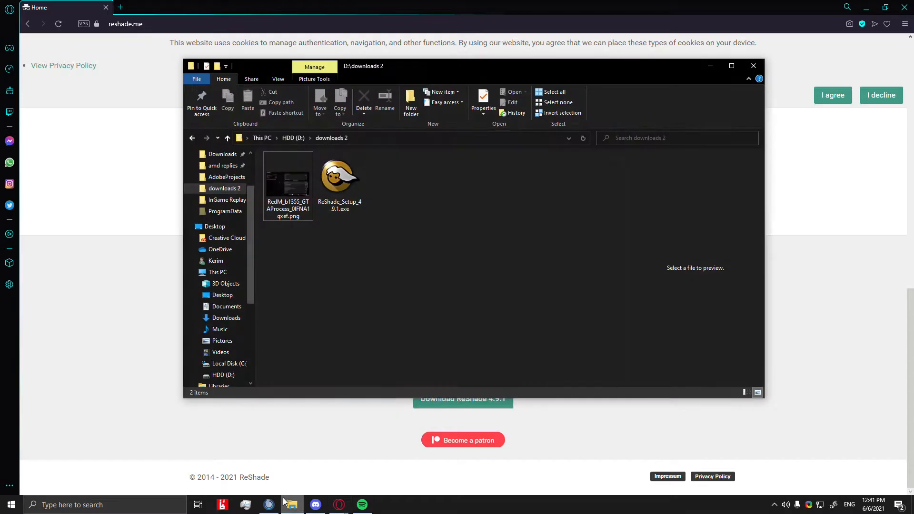
{"action": "left_click", "coordinate": [356, 188]}
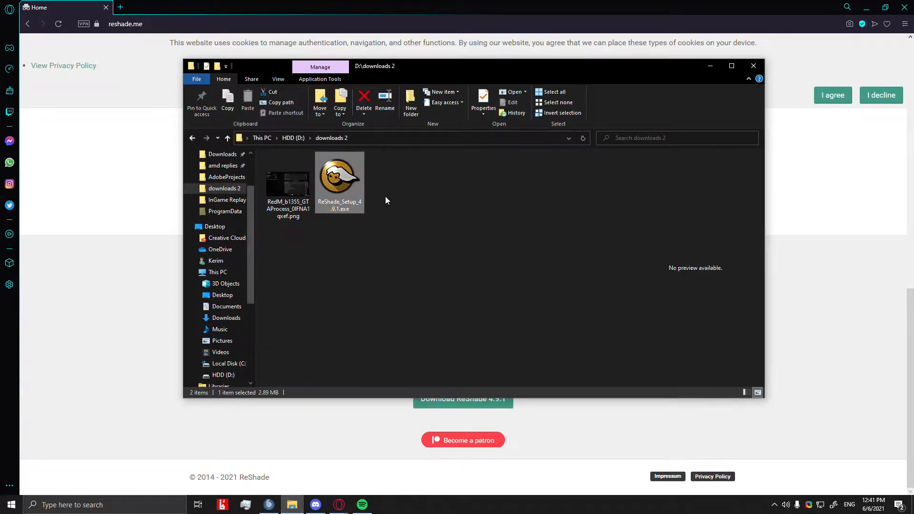
{"action": "left_click", "coordinate": [414, 291]}
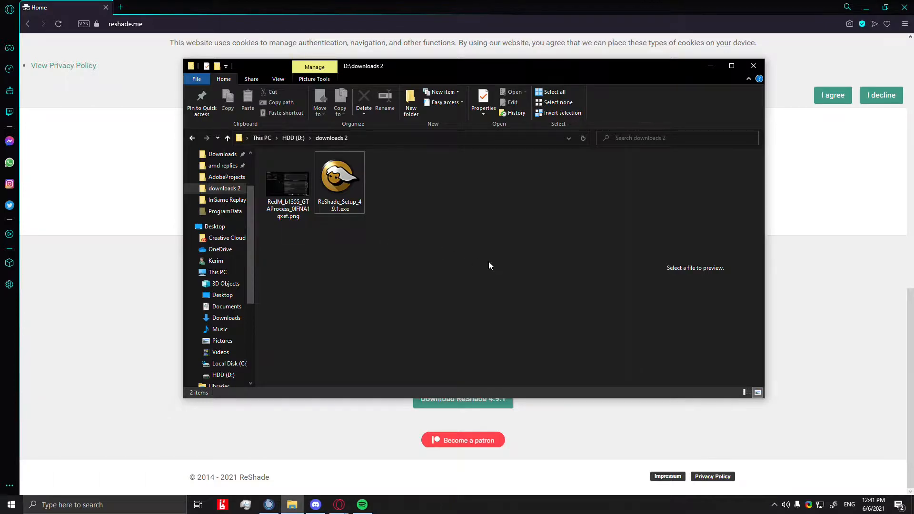
Step: Display the folder's view options and run ReShade_Setup_4.9.1.exe
{"action": "left_click", "coordinate": [332, 196]}
{"action": "left_click_drag", "start_coordinate": [332, 196], "coordinate": [395, 509]}
{"action": "left_click", "coordinate": [355, 293]}
{"action": "left_click", "coordinate": [278, 79]}
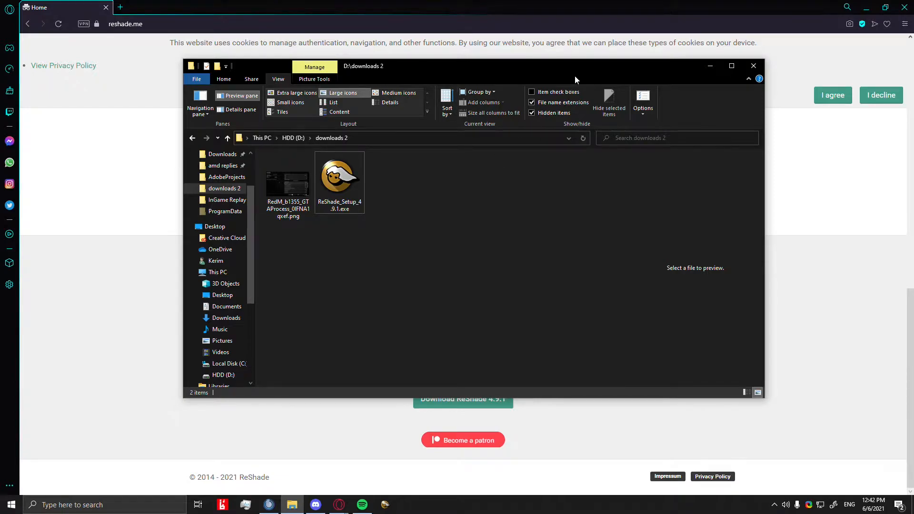
{"action": "left_click", "coordinate": [340, 198]}
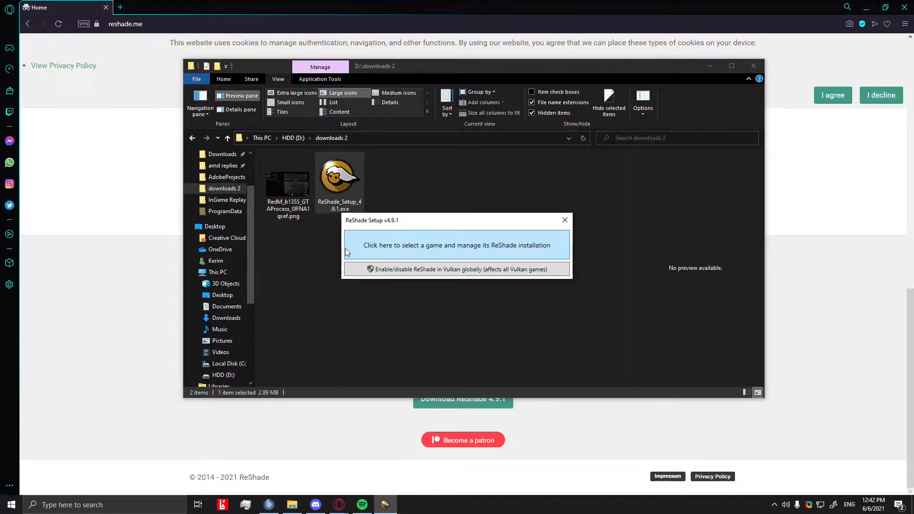
Step: Start selecting a game for the ReShade installation and browse to the redM folder on the C: drive
{"action": "left_click", "coordinate": [447, 248]}
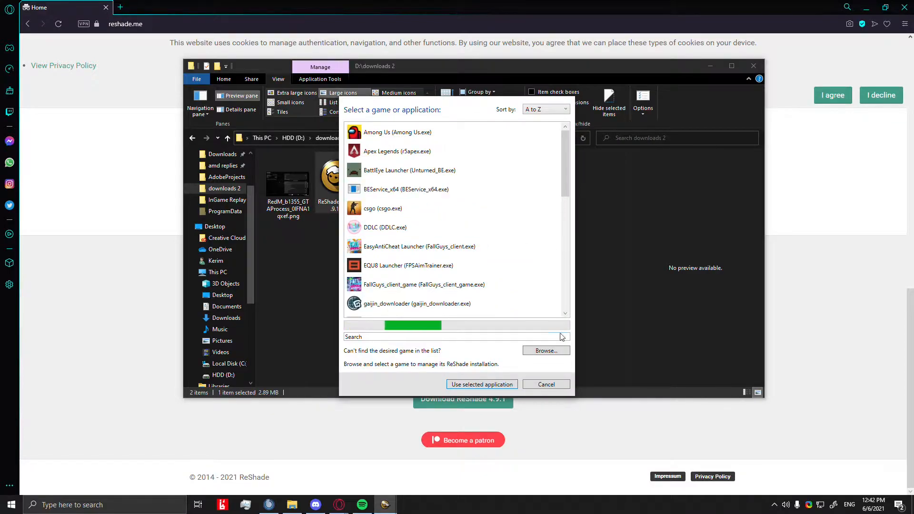
{"action": "left_click", "coordinate": [546, 351]}
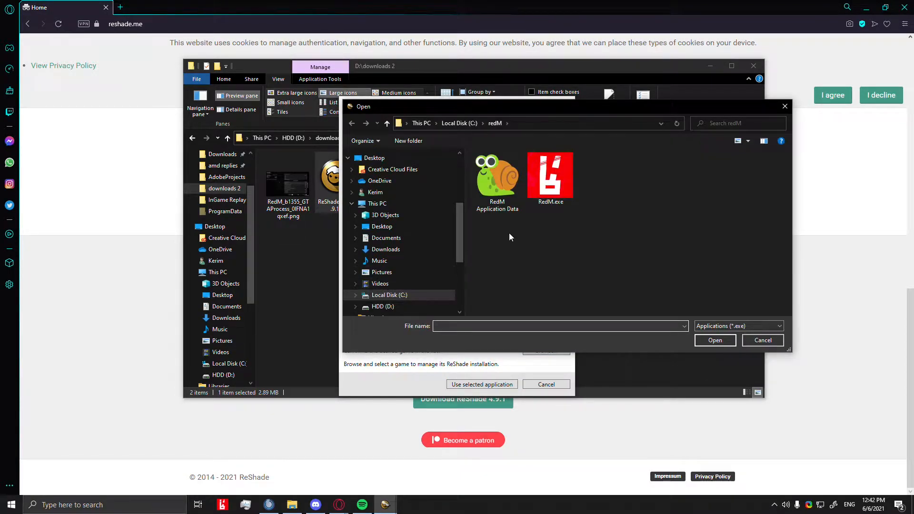
{"action": "left_click", "coordinate": [526, 122]}
{"action": "left_click", "coordinate": [527, 122]}
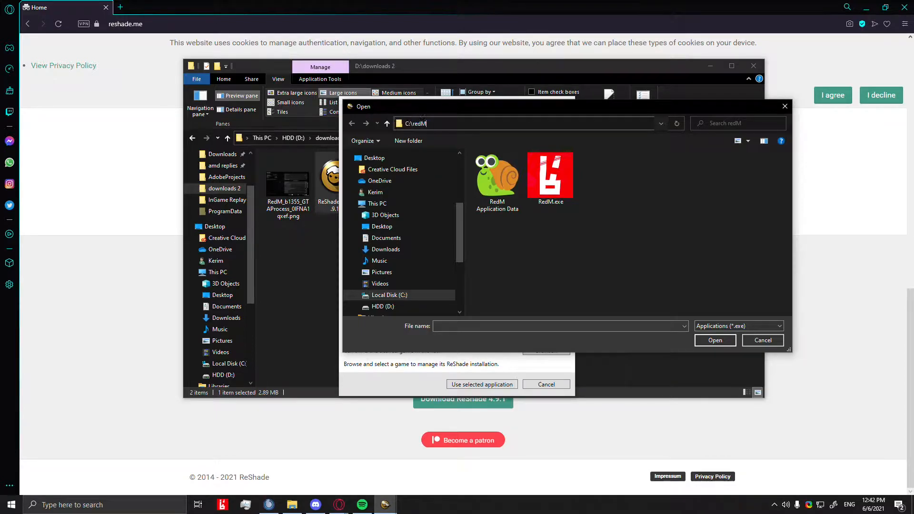
{"action": "double_click", "coordinate": [492, 122]}
{"action": "left_click", "coordinate": [447, 125]}
{"action": "left_click", "coordinate": [387, 295]}
{"action": "double_click", "coordinate": [504, 311]}
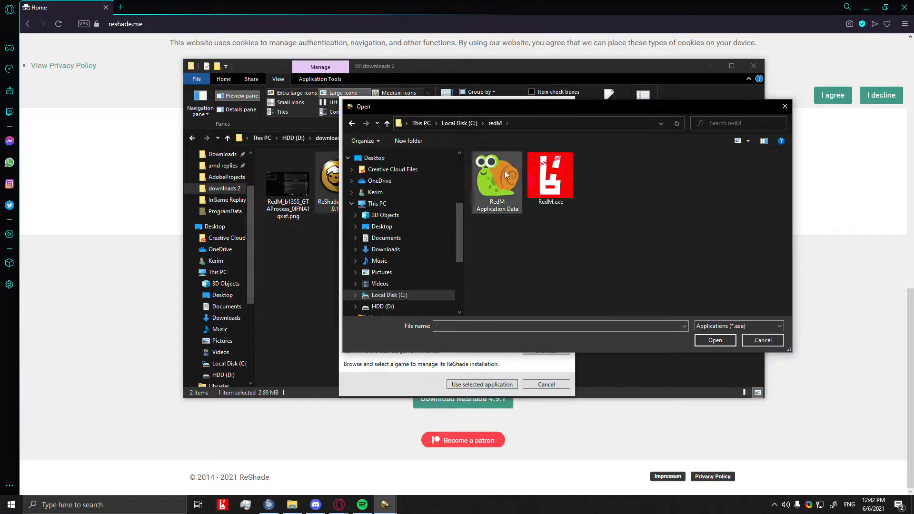
{"action": "left_click", "coordinate": [565, 124]}
{"action": "left_click_drag", "start_coordinate": [438, 124], "coordinate": [389, 124]}
{"action": "left_click", "coordinate": [624, 247]}
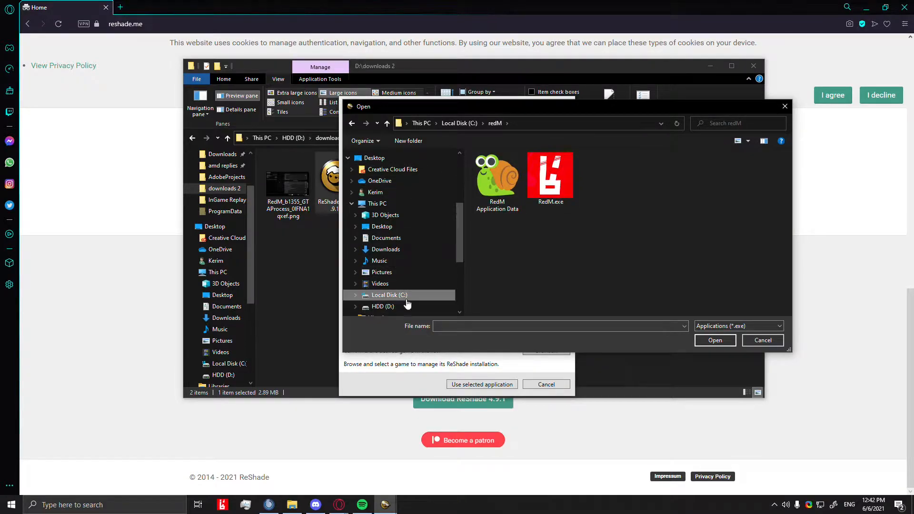
Step: Browse from the C: drive through the user's profile folder to the RedM folder in AppData\Local
{"action": "left_click", "coordinate": [523, 122]}
{"action": "left_click", "coordinate": [383, 295]}
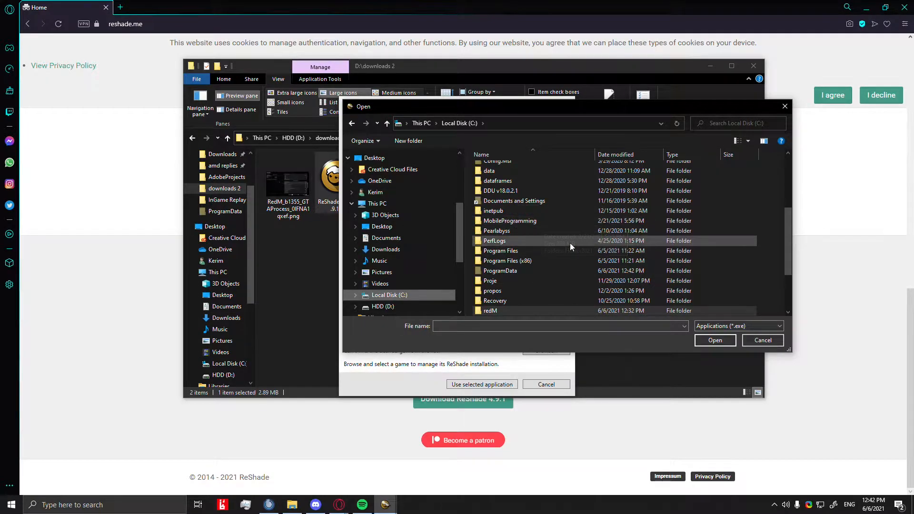
{"action": "scroll", "coordinate": [569, 243], "scroll_direction": "down", "scroll_amount": 1}
{"action": "scroll", "coordinate": [546, 236], "scroll_direction": "down", "scroll_amount": 2}
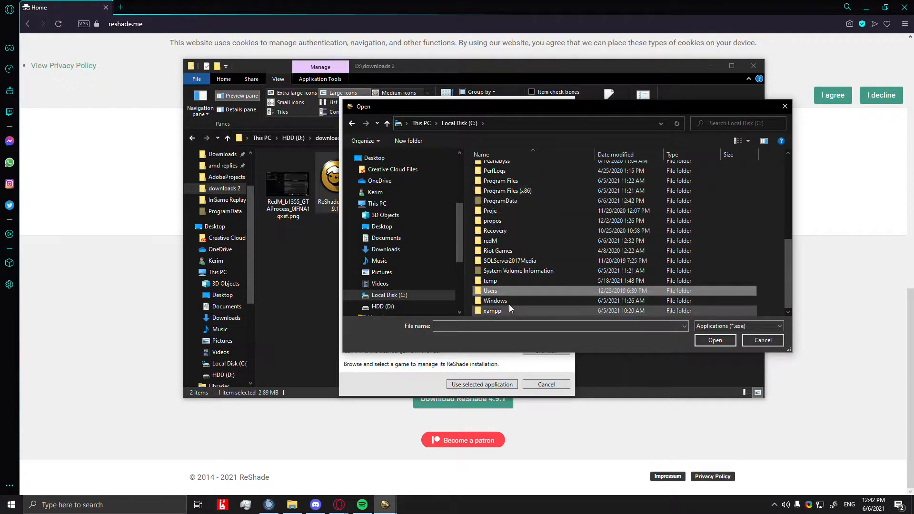
{"action": "double_click", "coordinate": [505, 289]}
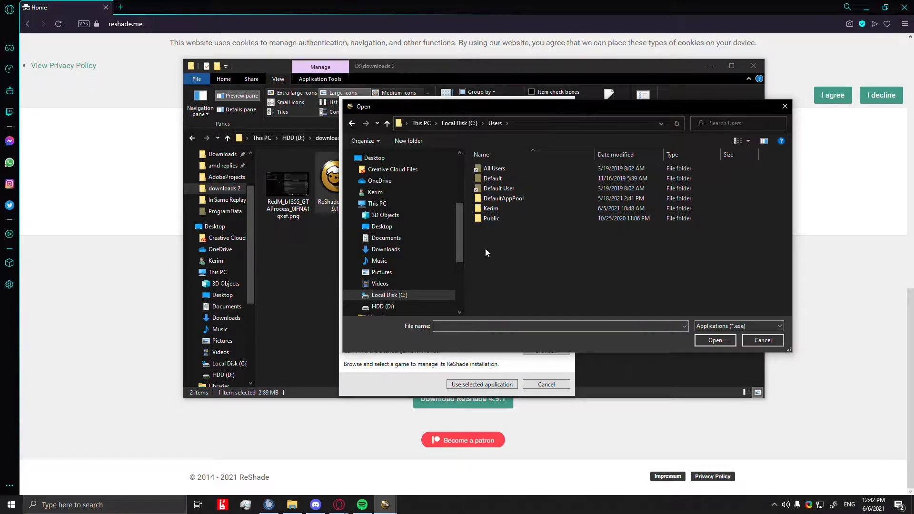
{"action": "double_click", "coordinate": [507, 208]}
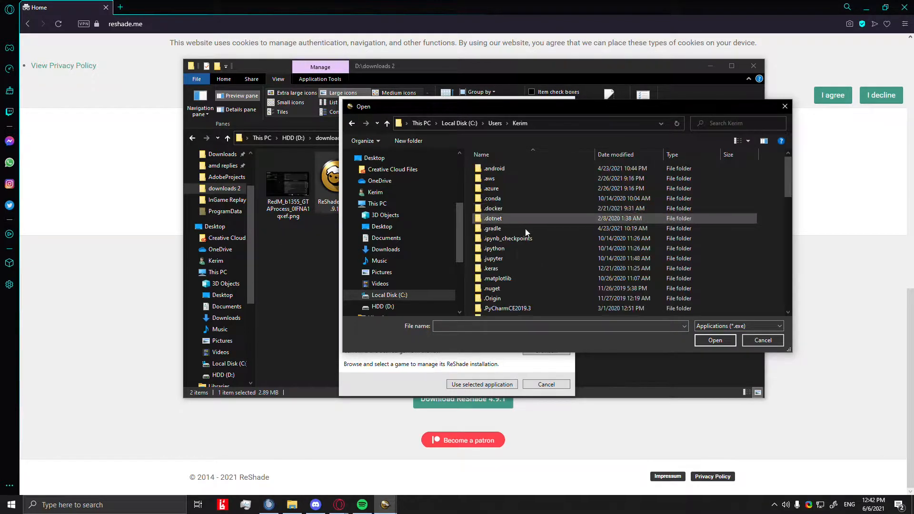
{"action": "scroll", "coordinate": [523, 228], "scroll_direction": "down", "scroll_amount": 3}
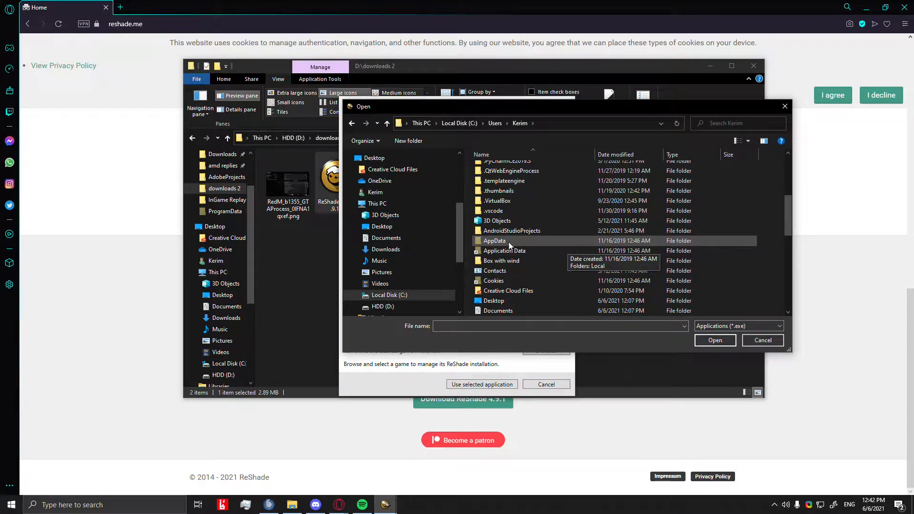
{"action": "double_click", "coordinate": [527, 240]}
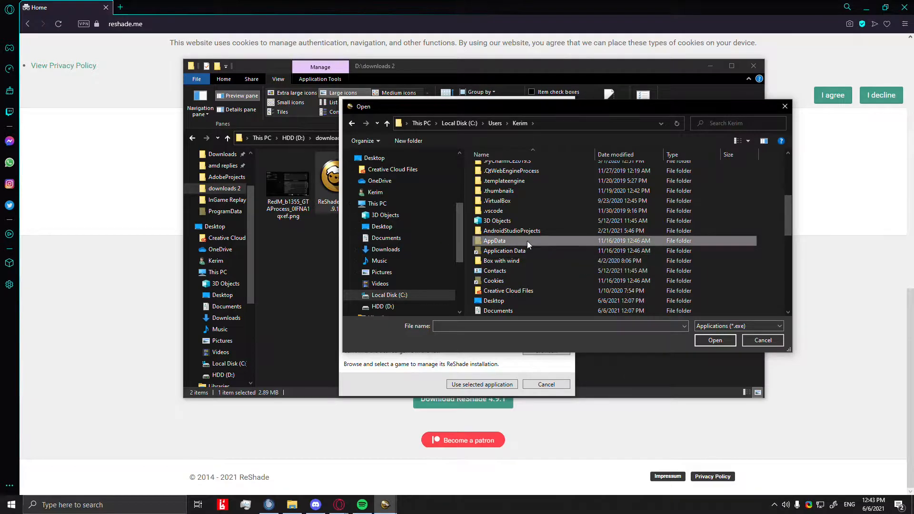
{"action": "double_click", "coordinate": [490, 168]}
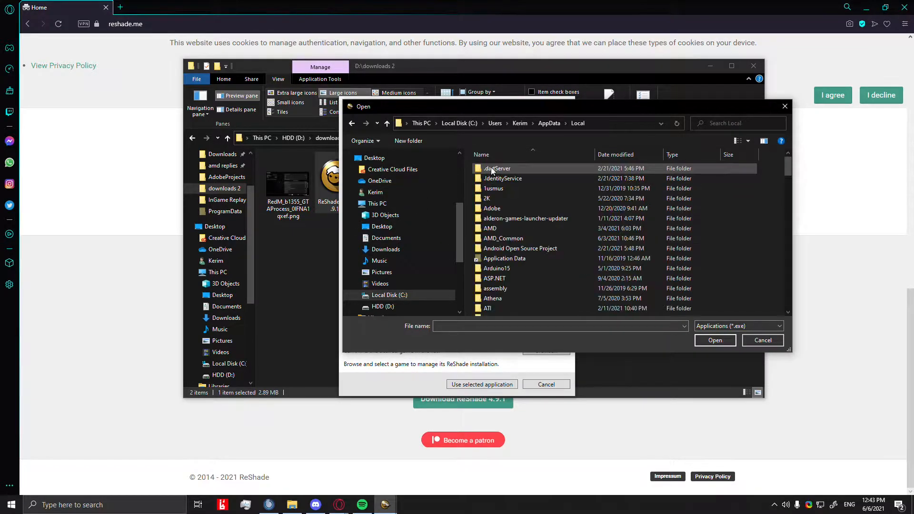
{"action": "key", "text": "r"}
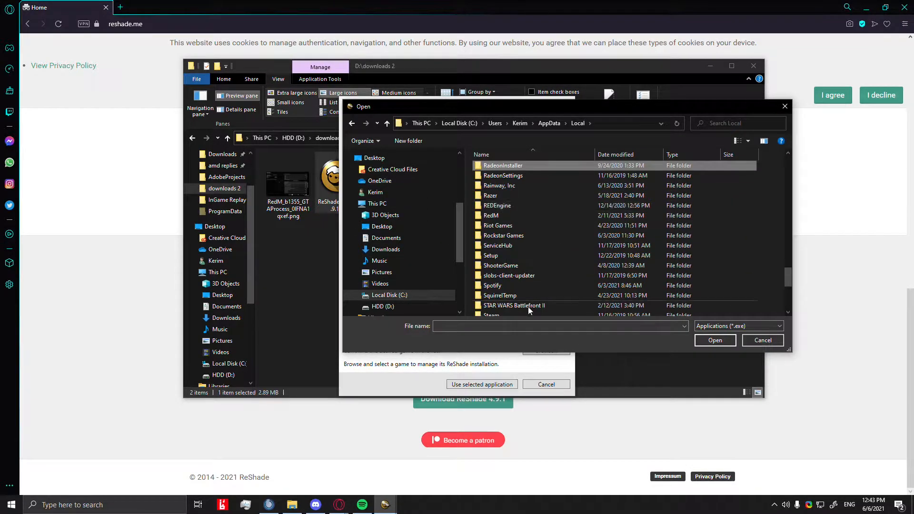
{"action": "left_click", "coordinate": [499, 219]}
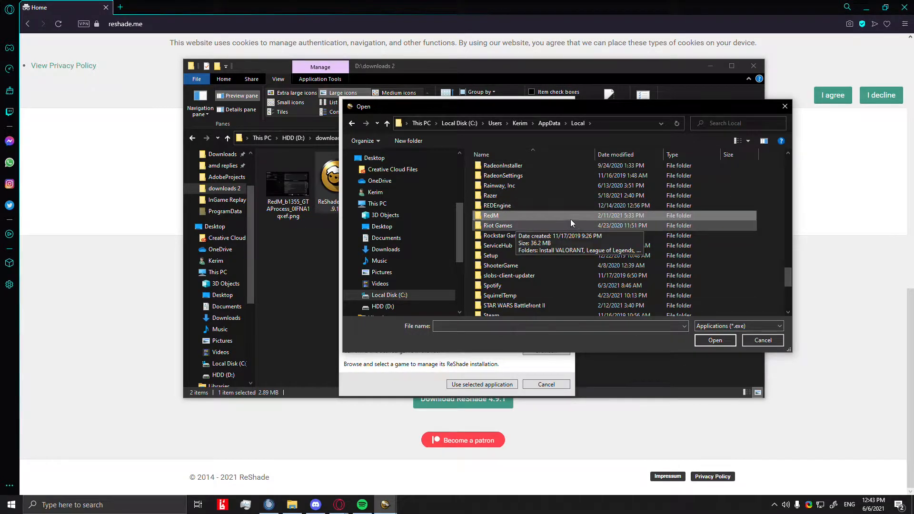
{"action": "double_click", "coordinate": [523, 216]}
Step: Return to the C:\redM folder and choose RedM.exe as the game to install ReShade for
{"action": "left_click", "coordinate": [353, 124]}
{"action": "left_click", "coordinate": [353, 124]}
{"action": "left_click", "coordinate": [353, 124]}
{"action": "left_click", "coordinate": [353, 124]}
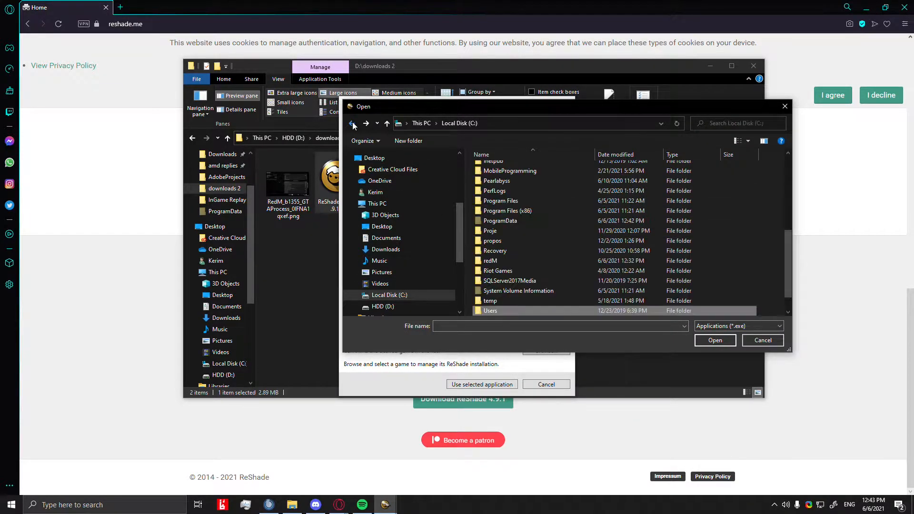
{"action": "left_click", "coordinate": [352, 123]}
{"action": "left_click", "coordinate": [553, 193]}
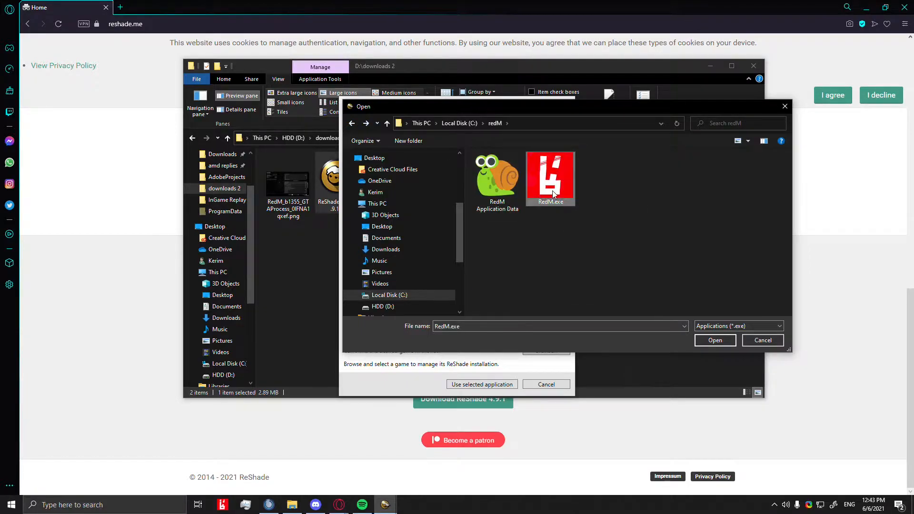
{"action": "left_click", "coordinate": [716, 340]}
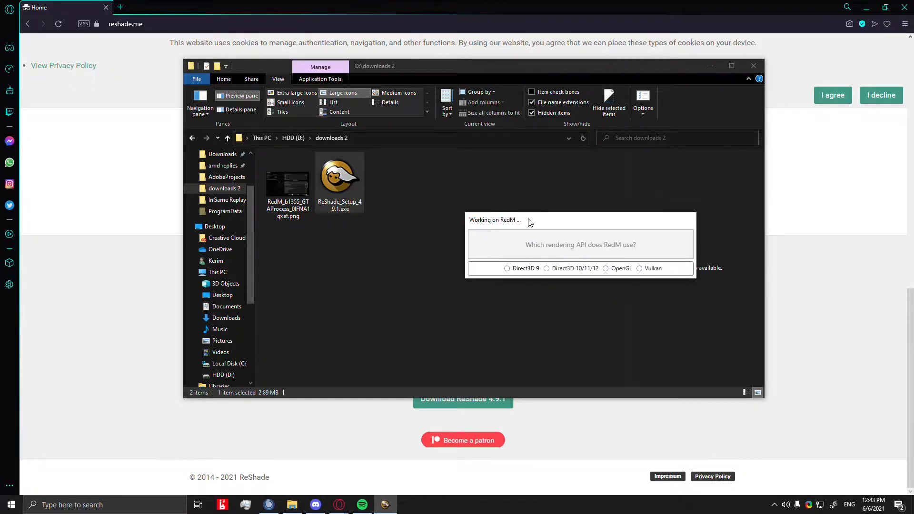
Step: Open the RedM graphics settings screenshot to check the Graphics API, and choose Vulkan as the rendering API
{"action": "left_click_drag", "start_coordinate": [530, 222], "coordinate": [530, 230]}
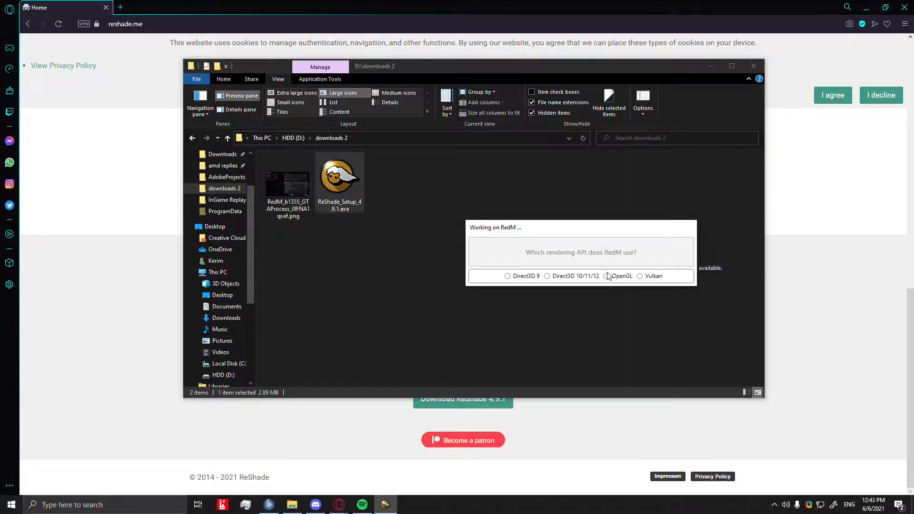
{"action": "double_click", "coordinate": [287, 185]}
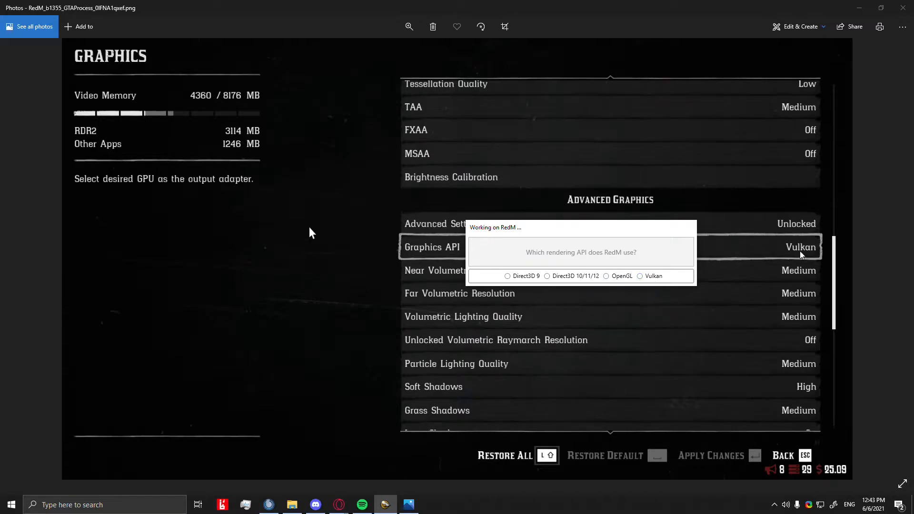
{"action": "left_click", "coordinate": [639, 276]}
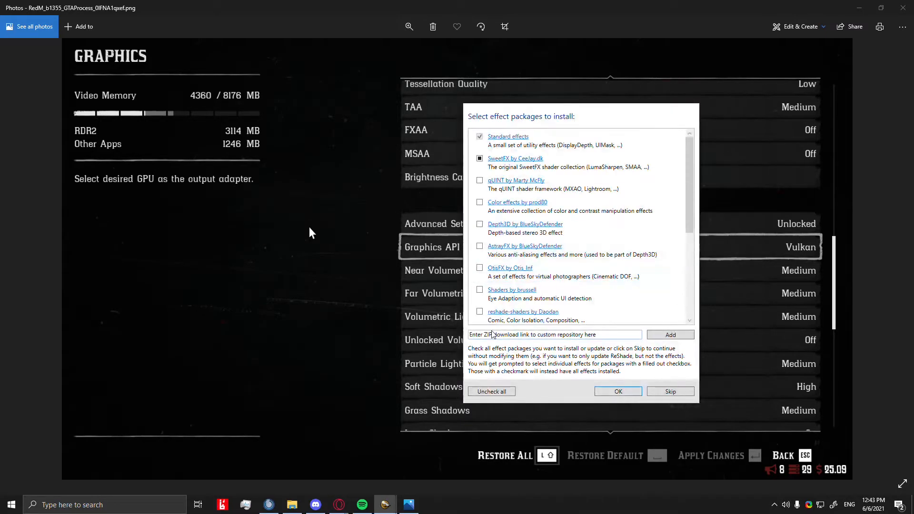
Step: Mark all effect packages for installation, confirm the selection and close the graphics settings screenshot
{"action": "left_click", "coordinate": [490, 392]}
{"action": "left_click", "coordinate": [490, 392]}
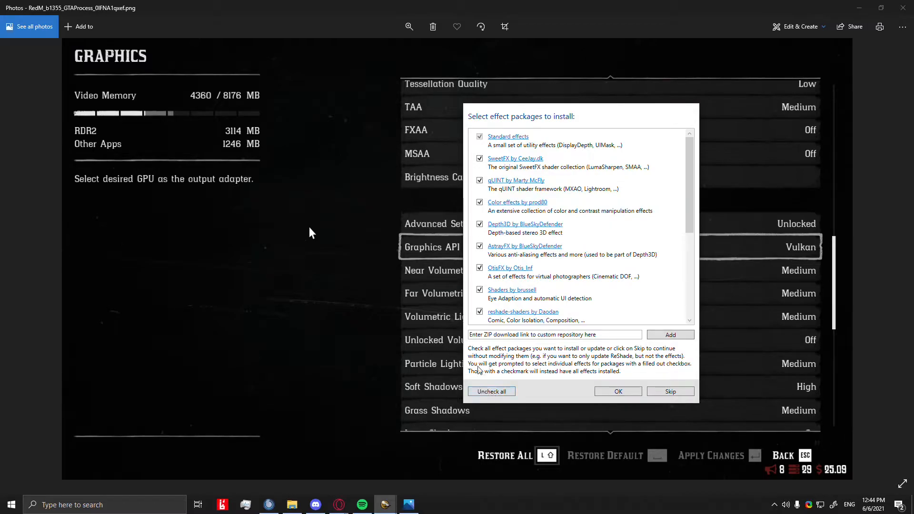
{"action": "mouse_move", "coordinate": [691, 189]}
{"action": "left_mouse_down"}
{"action": "mouse_move", "coordinate": [693, 303]}
{"action": "mouse_move", "coordinate": [690, 193]}
{"action": "left_mouse_up"}
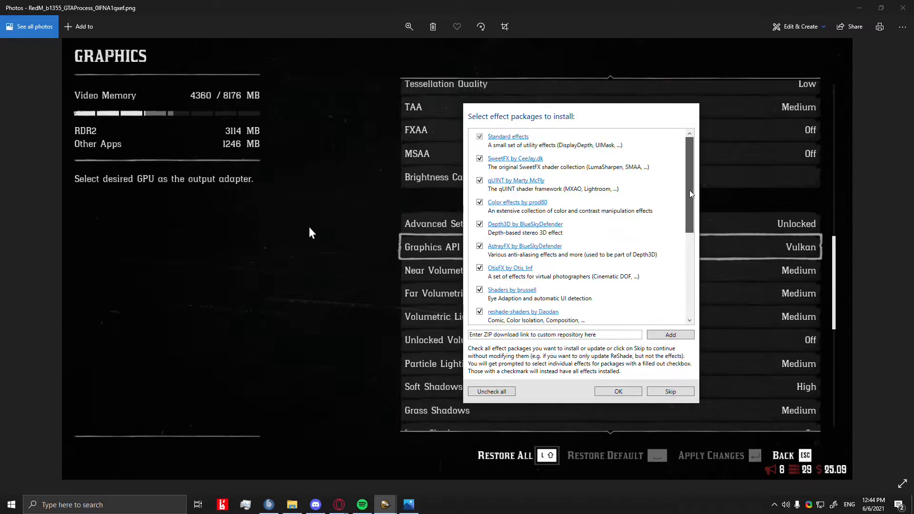
{"action": "left_click", "coordinate": [618, 392]}
{"action": "left_click", "coordinate": [903, 8]}
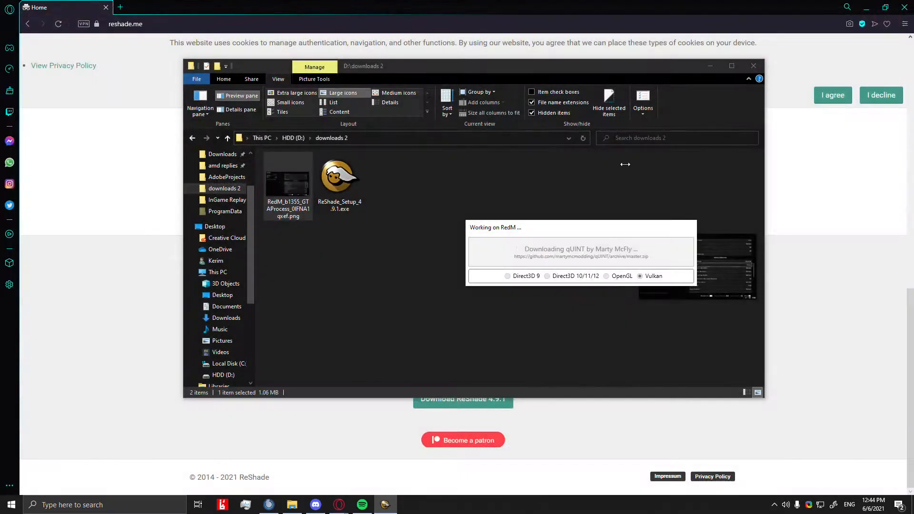
{"action": "left_click_drag", "start_coordinate": [602, 231], "coordinate": [479, 224]}
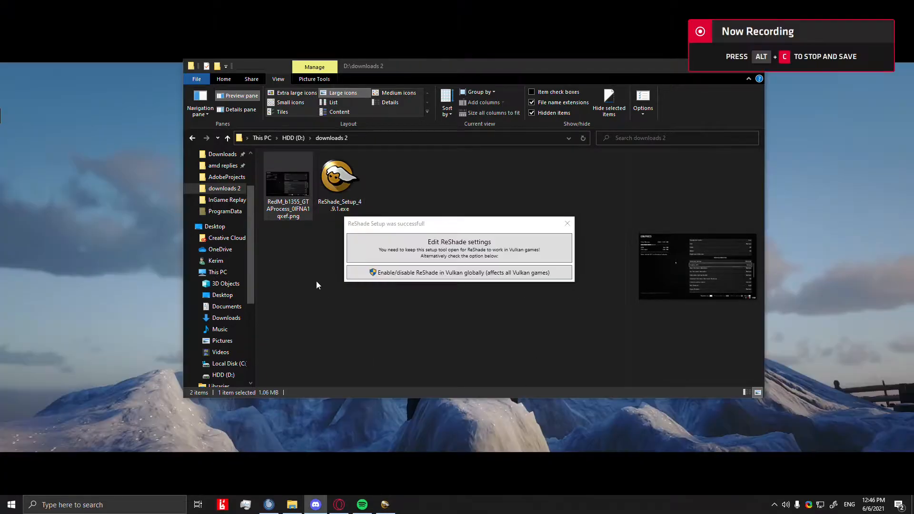
{"action": "left_click", "coordinate": [415, 230]}
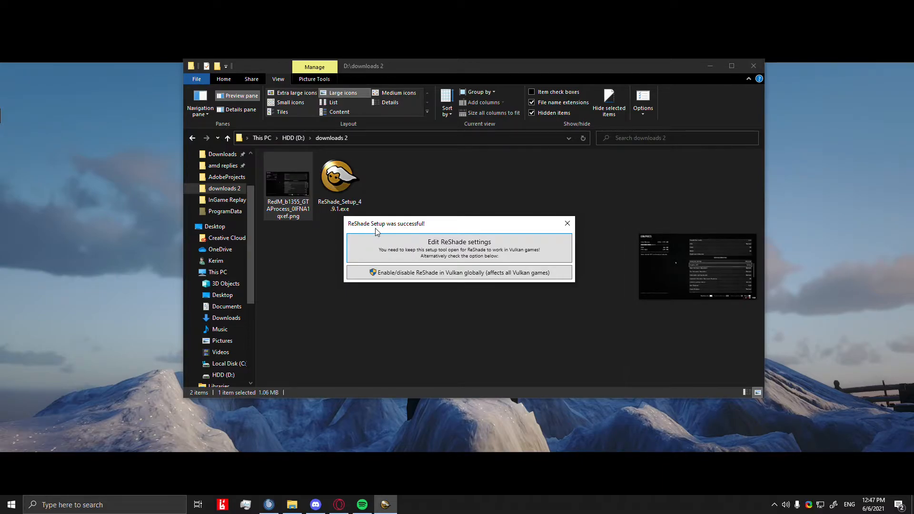
Step: Browse to the C:\redM folder and check it for the reshade-shaders folder and the ReShade.ini file
{"action": "left_click_drag", "start_coordinate": [373, 225], "coordinate": [373, 239]}
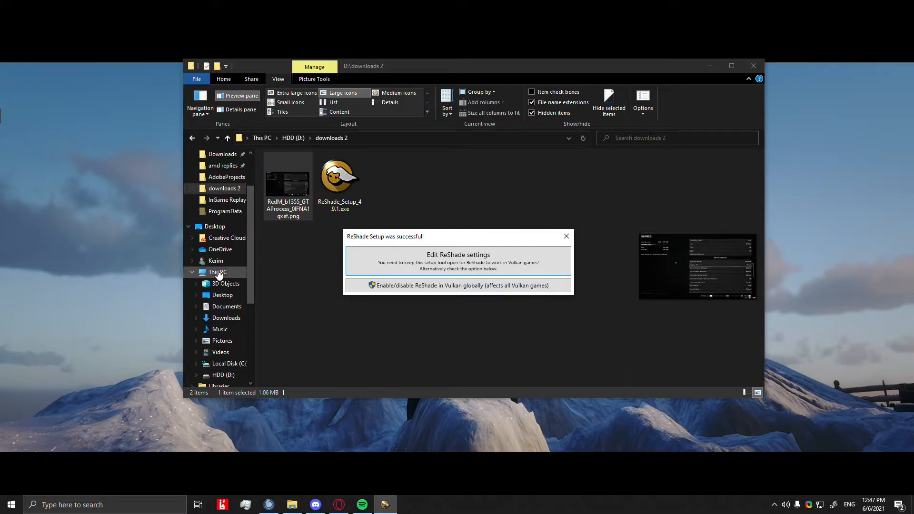
{"action": "left_click", "coordinate": [231, 365]}
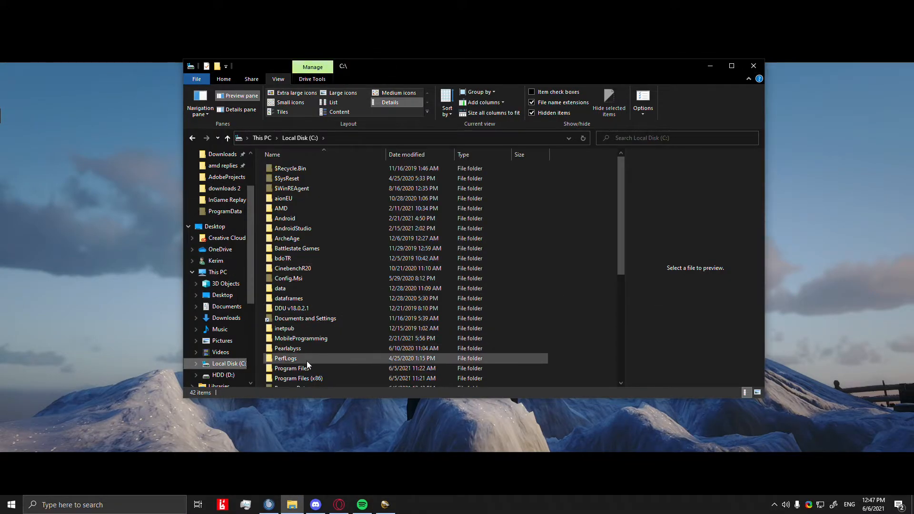
{"action": "left_click", "coordinate": [306, 361]}
{"action": "scroll", "coordinate": [318, 310], "scroll_direction": "down", "scroll_amount": 1}
{"action": "key", "text": "r"}
{"action": "double_click", "coordinate": [321, 232]}
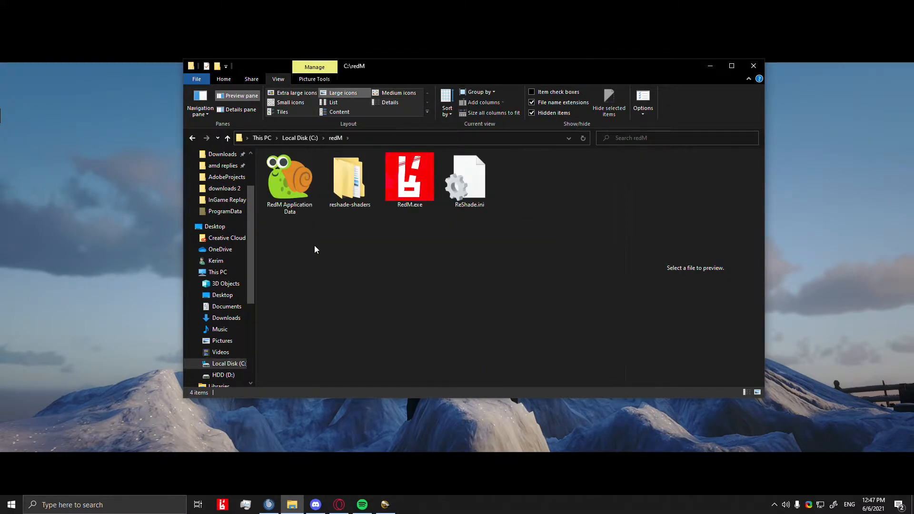
{"action": "left_click", "coordinate": [358, 185]}
{"action": "left_click", "coordinate": [467, 183]}
{"action": "left_click", "coordinate": [344, 188]}
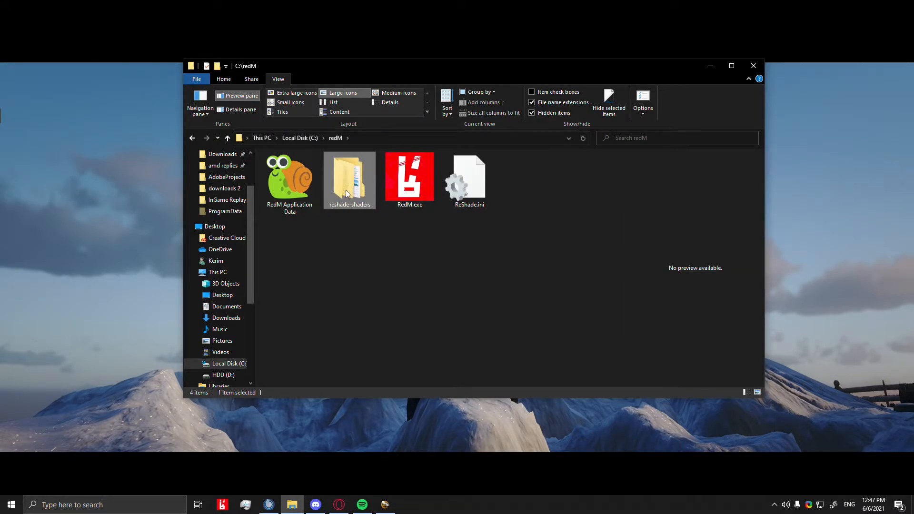
{"action": "left_click", "coordinate": [344, 264]}
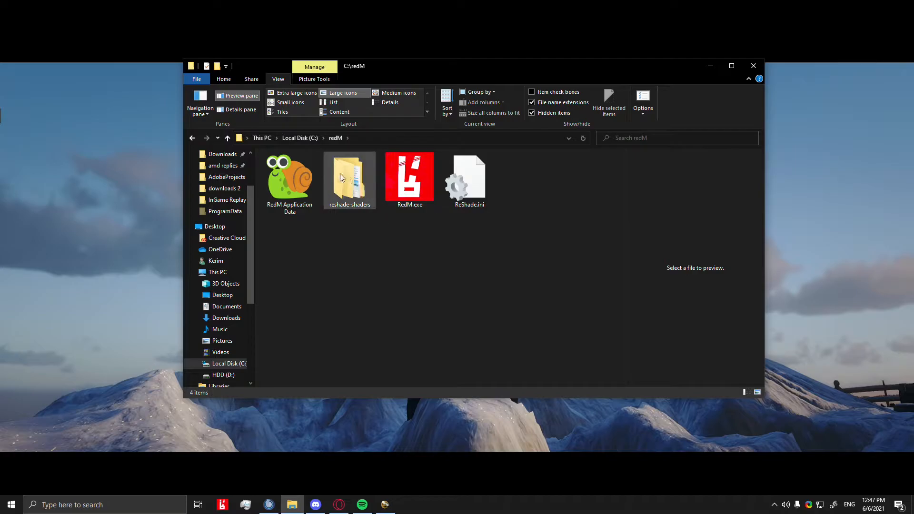
Step: Open the hidden ProgramData folder on the C: drive, inspect its ReShade folder, and return to ProgramData
{"action": "scroll", "coordinate": [247, 285], "scroll_direction": "down", "scroll_amount": 1}
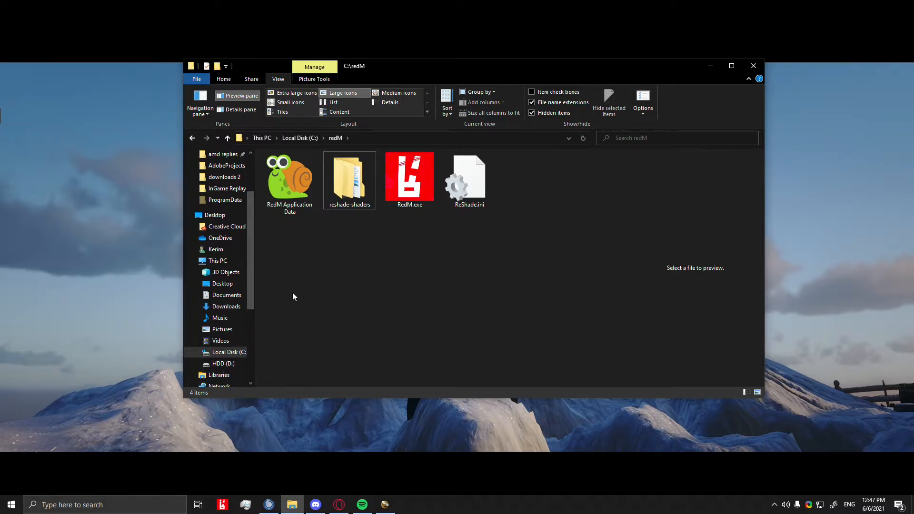
{"action": "left_click", "coordinate": [227, 352]}
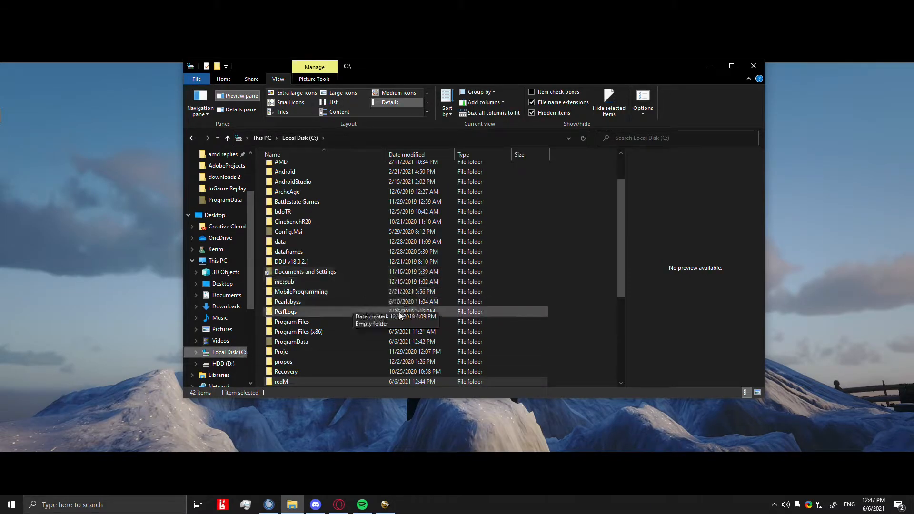
{"action": "scroll", "coordinate": [402, 321], "scroll_direction": "down", "scroll_amount": 1}
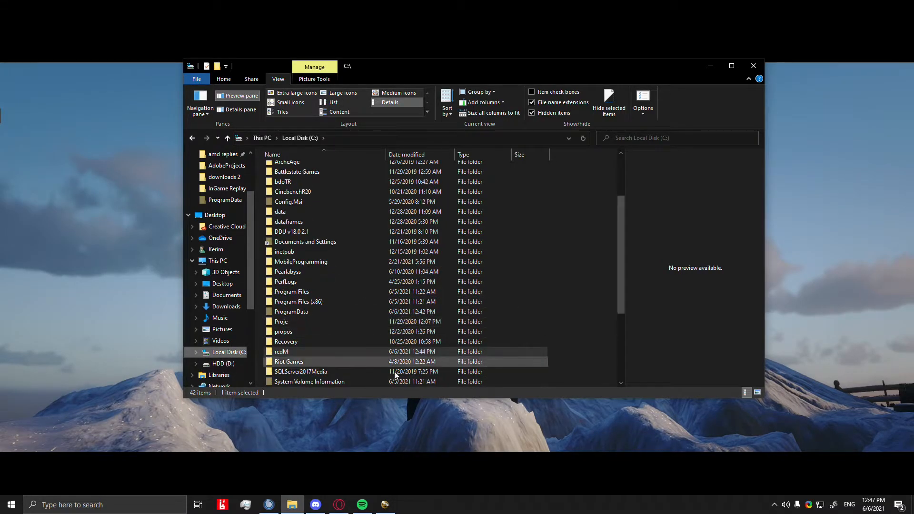
{"action": "left_click", "coordinate": [338, 313]}
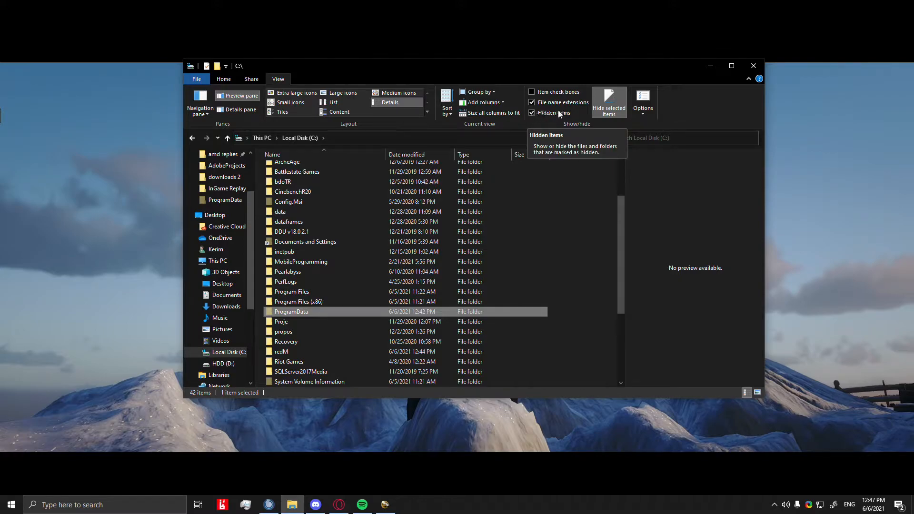
{"action": "double_click", "coordinate": [287, 312]}
{"action": "scroll", "coordinate": [473, 260], "scroll_direction": "down", "scroll_amount": 12}
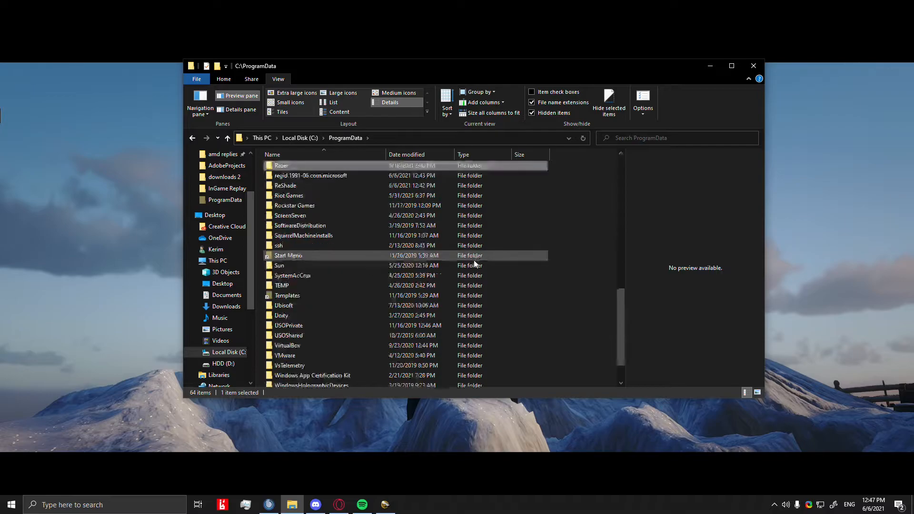
{"action": "double_click", "coordinate": [315, 184]}
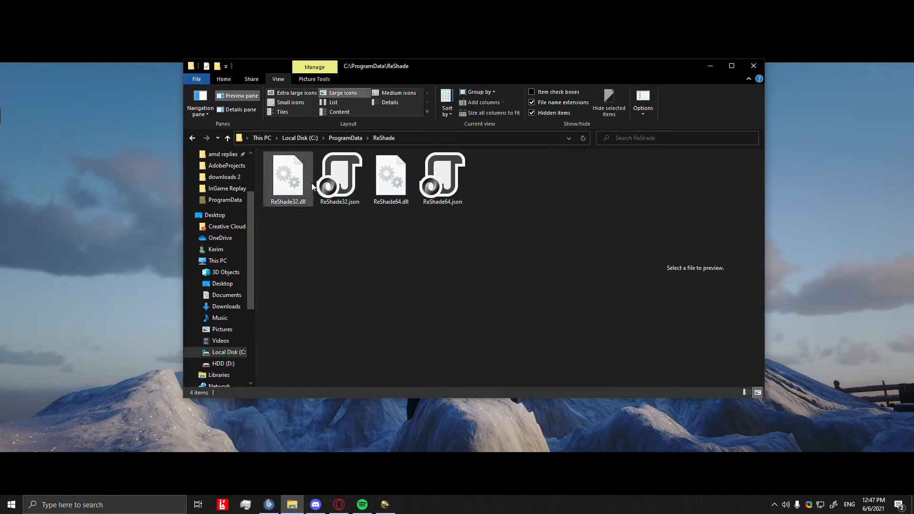
{"action": "left_click", "coordinate": [364, 137]}
{"action": "scroll", "coordinate": [341, 361], "scroll_direction": "down", "scroll_amount": 1}
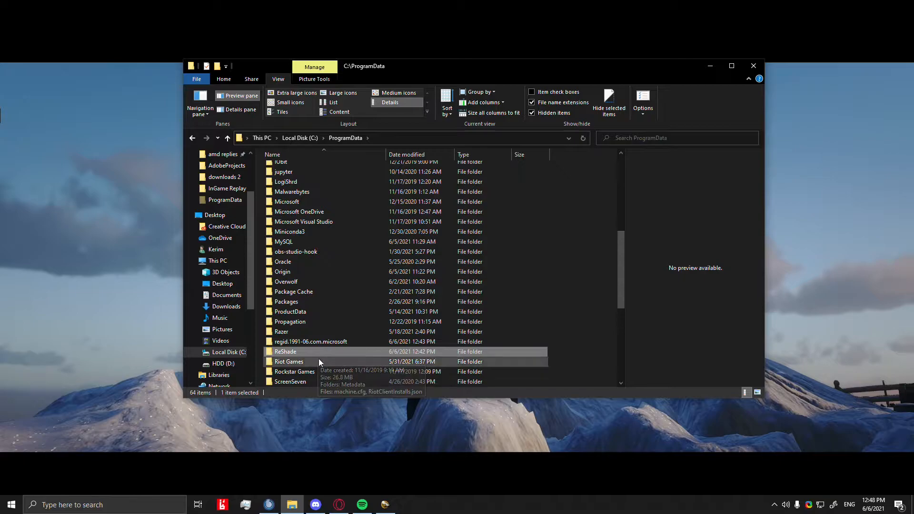
Step: Return to the C:\redM folder and launch RedM.exe while keeping the ReShade setup window open
{"action": "left_click", "coordinate": [221, 352]}
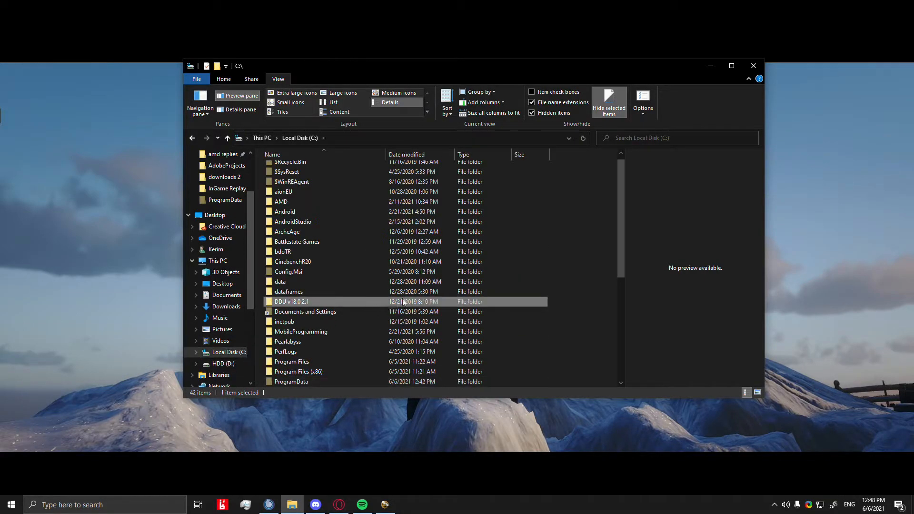
{"action": "scroll", "coordinate": [401, 300], "scroll_direction": "down", "scroll_amount": 7}
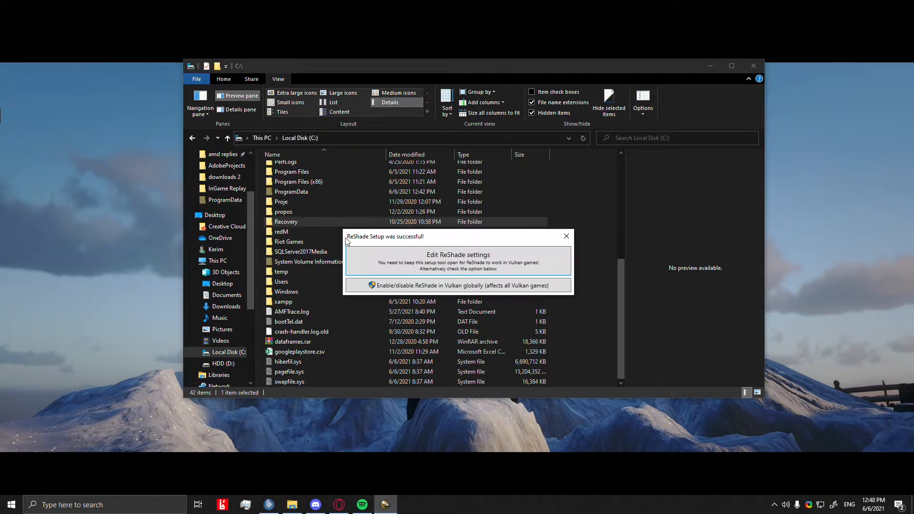
{"action": "double_click", "coordinate": [309, 233]}
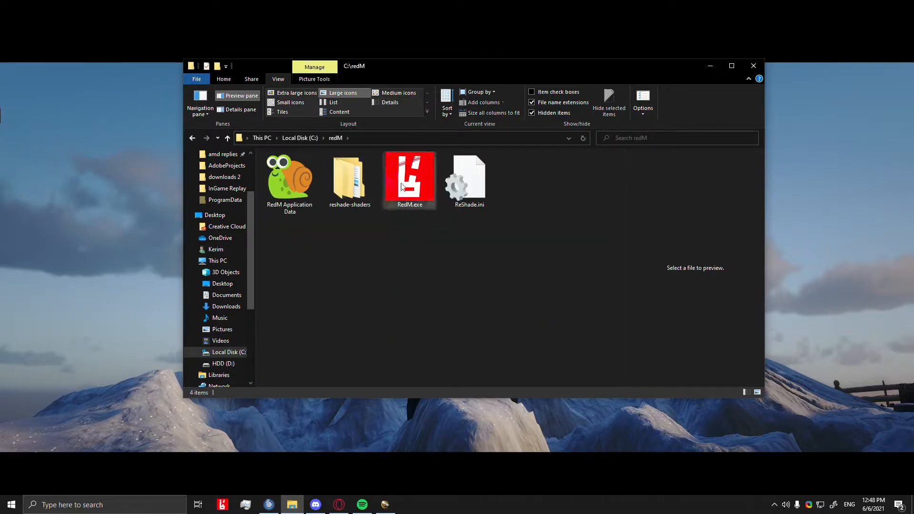
{"action": "left_click", "coordinate": [402, 187]}
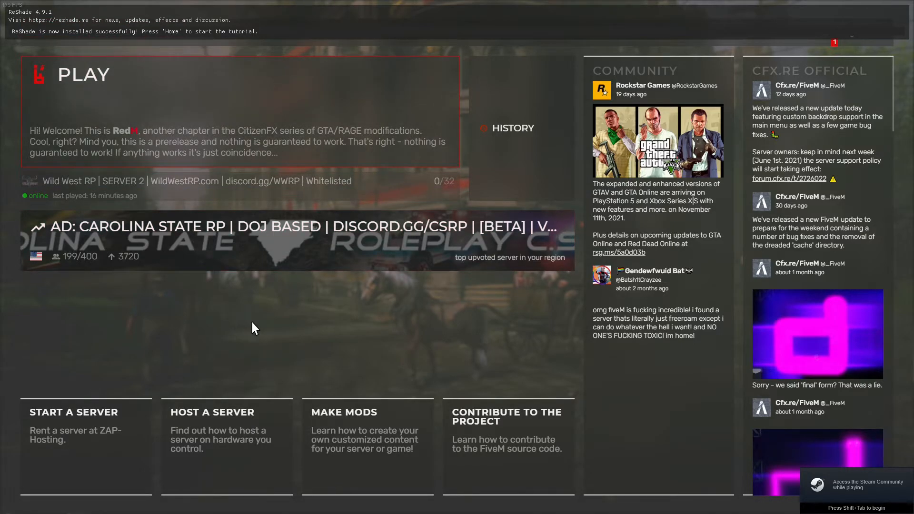
Step: Open the ReShade overlay in the RedM main menu and skip its tutorial
{"action": "key", "text": "Home"}
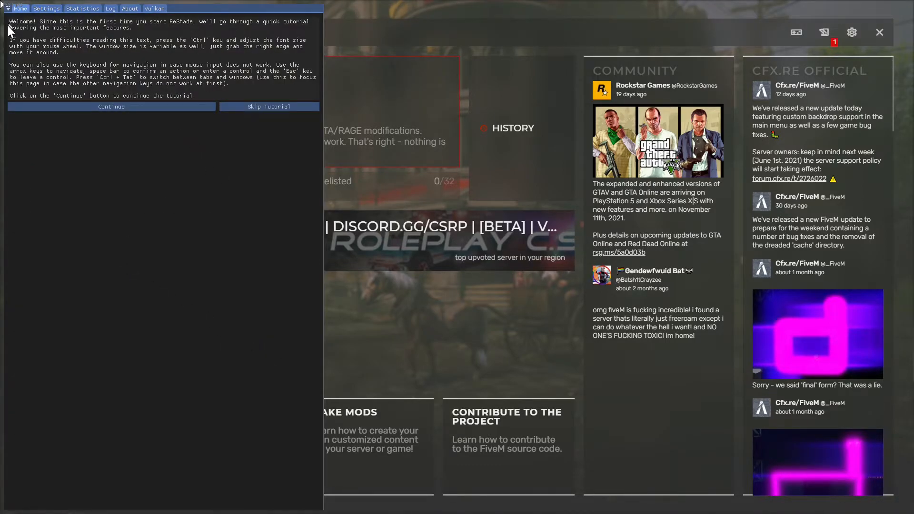
{"action": "left_click", "coordinate": [276, 108]}
{"action": "left_click", "coordinate": [54, 40]}
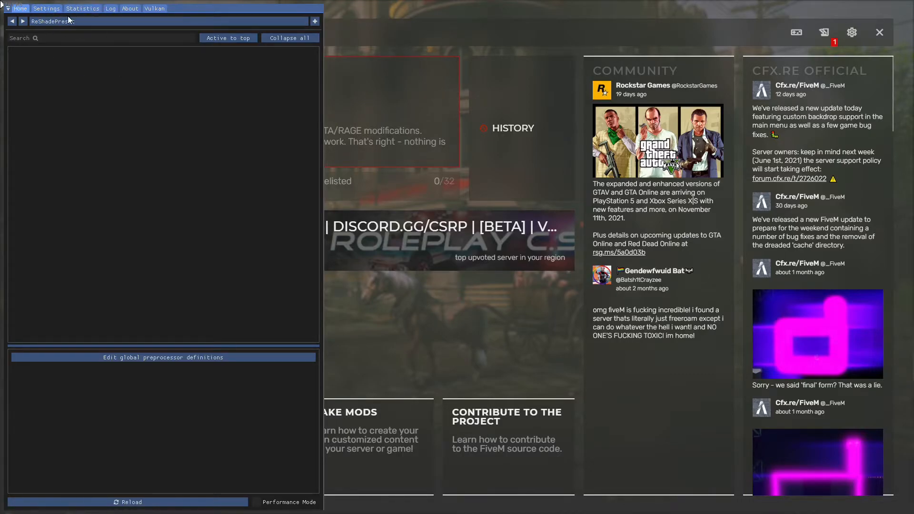
Step: Start adding an effect search path in the ReShade settings and copy the C:\redM\reshade-shaders folder path from File Explorer
{"action": "left_click", "coordinate": [54, 10]}
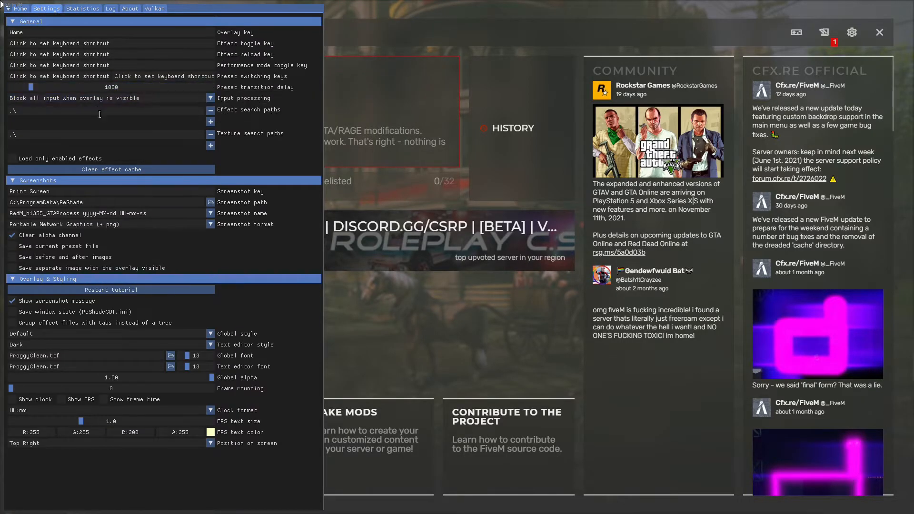
{"action": "left_click", "coordinate": [213, 120]}
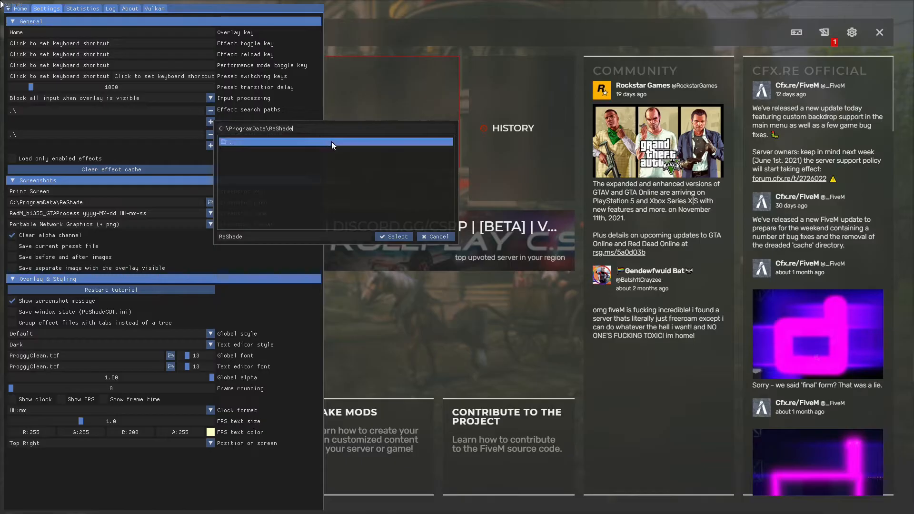
{"action": "key", "text": "super"}
{"action": "left_click", "coordinate": [291, 504]}
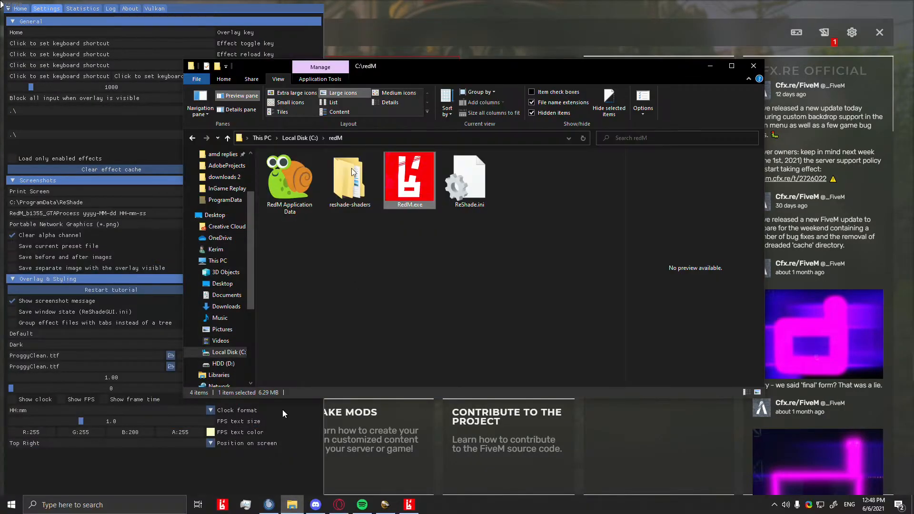
{"action": "left_click_drag", "start_coordinate": [428, 65], "coordinate": [629, 67]}
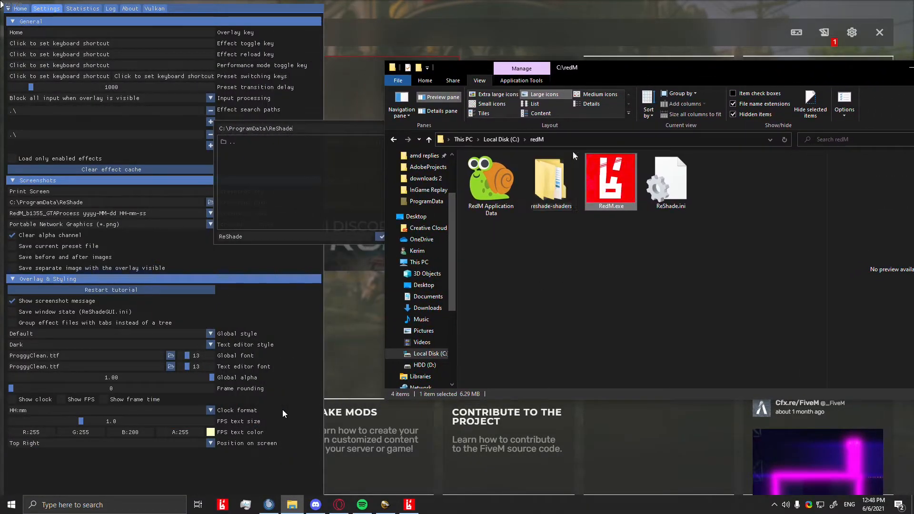
{"action": "left_click", "coordinate": [554, 188]}
{"action": "double_click", "coordinate": [554, 188]}
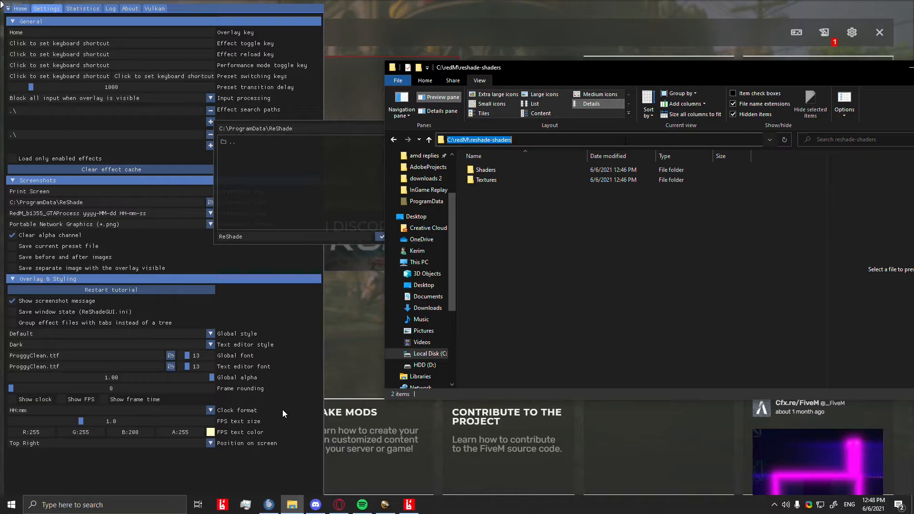
Step: Back in RedM, add C:\redM\reshade-shaders\Shaders as an effect search path
{"action": "left_click", "coordinate": [180, 133]}
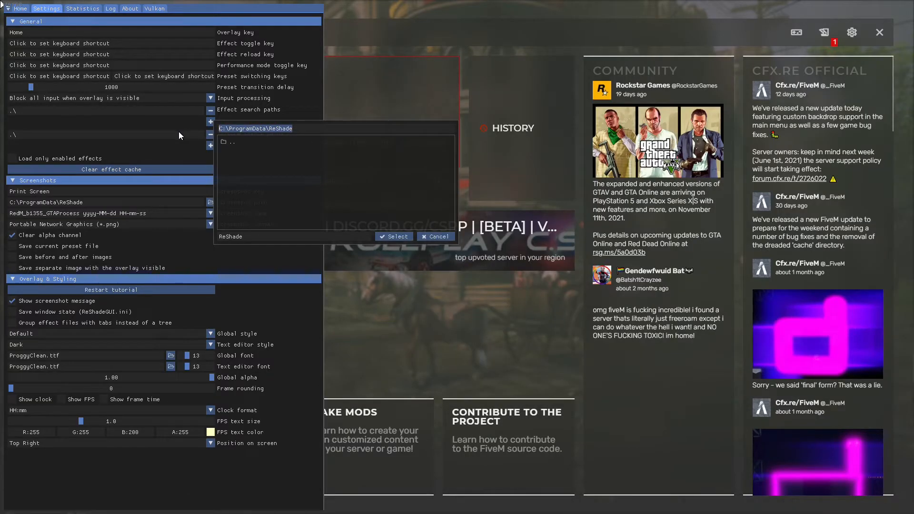
{"action": "type", "text": "C:\\redM\\reshade-shaders"}
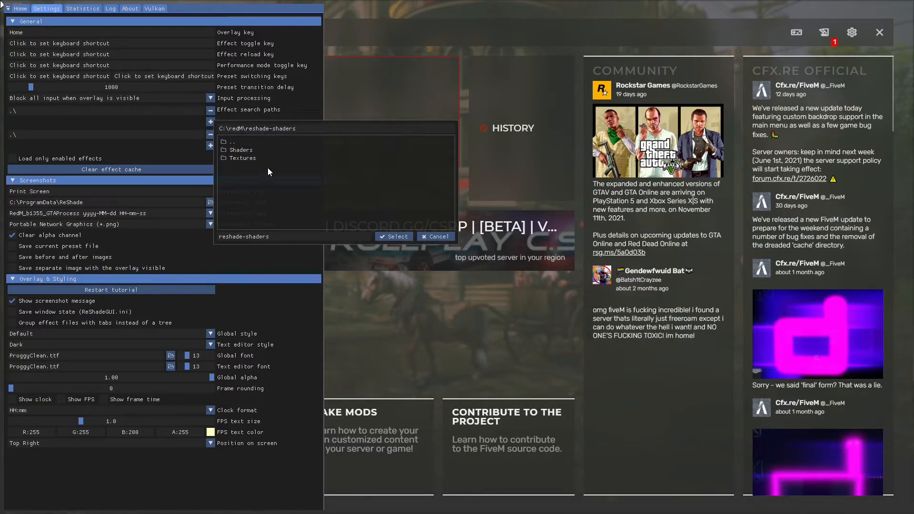
{"action": "left_click", "coordinate": [258, 151]}
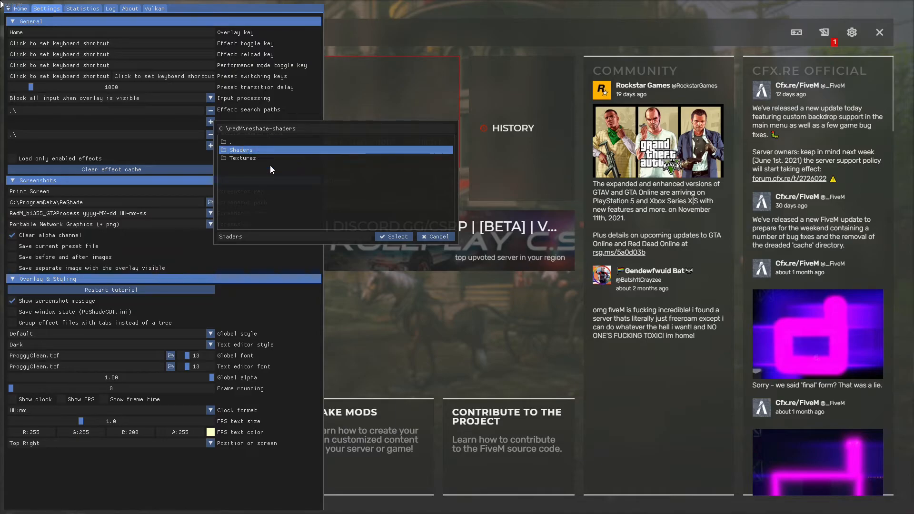
{"action": "left_click", "coordinate": [393, 236]}
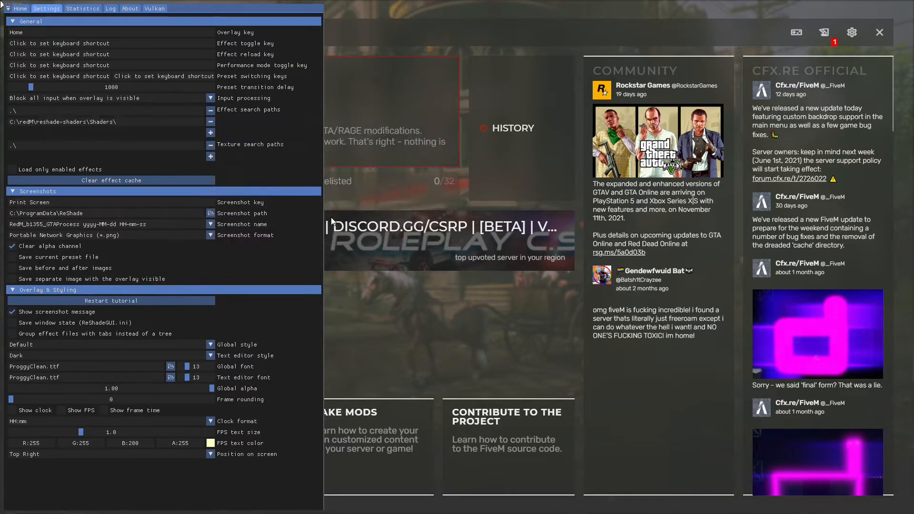
Step: Add the AstrayFX subfolder of C:\redM\reshade-shaders\Shaders as an effect search path
{"action": "left_click", "coordinate": [210, 133]}
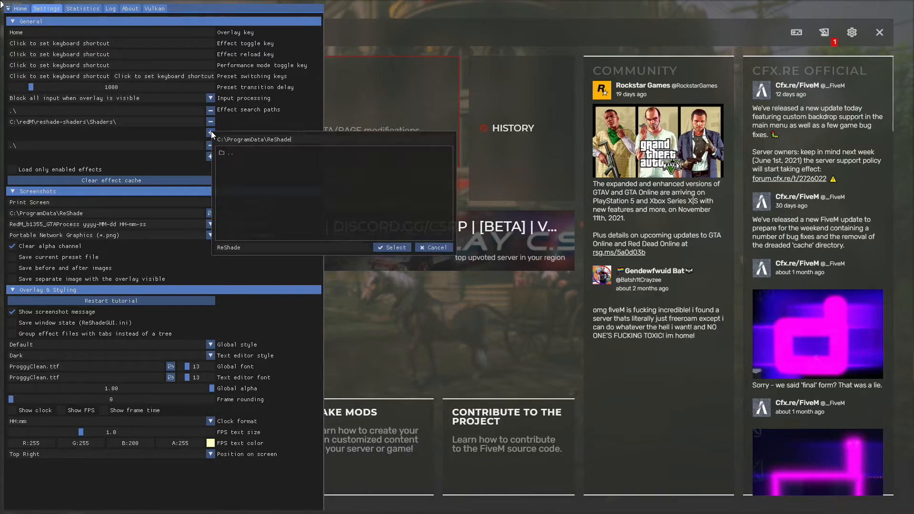
{"action": "left_click_drag", "start_coordinate": [305, 142], "coordinate": [195, 140]}
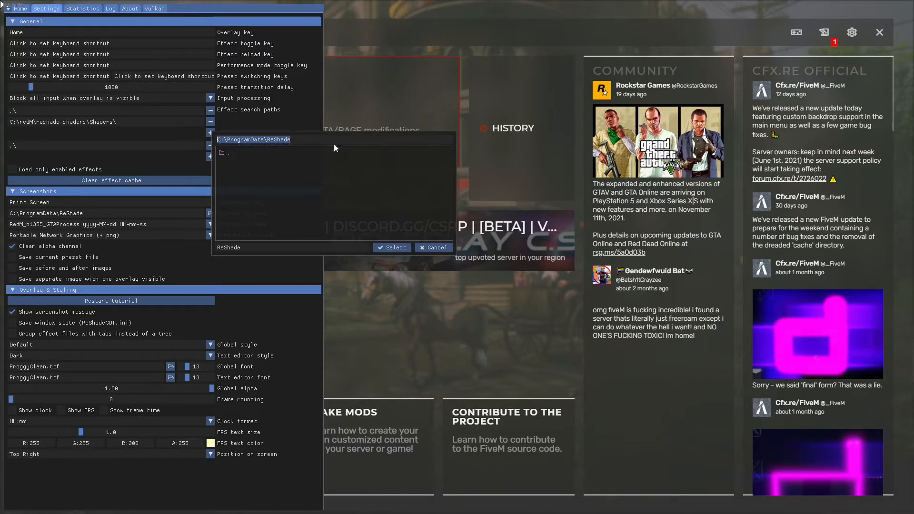
{"action": "type", "text": "C:\\redM\\reshade-shaders"}
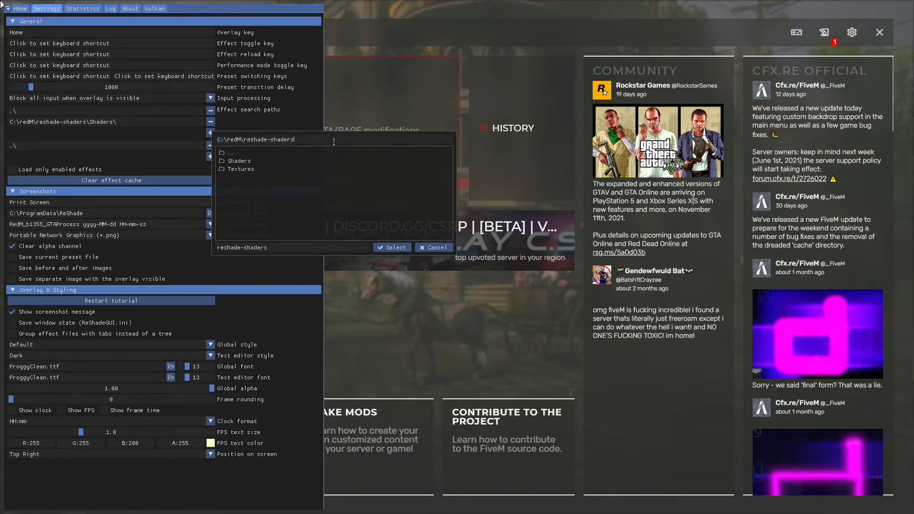
{"action": "double_click", "coordinate": [264, 161]}
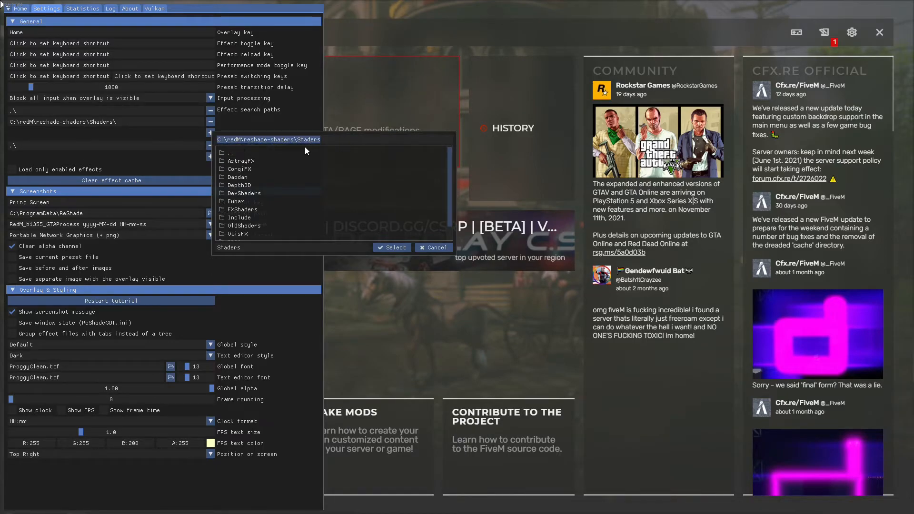
{"action": "left_click", "coordinate": [244, 161]}
{"action": "left_click", "coordinate": [392, 247]}
Step: Add the CorgiFX and Daodan subfolders of Shaders as two more effect search paths
{"action": "left_click", "coordinate": [210, 144]}
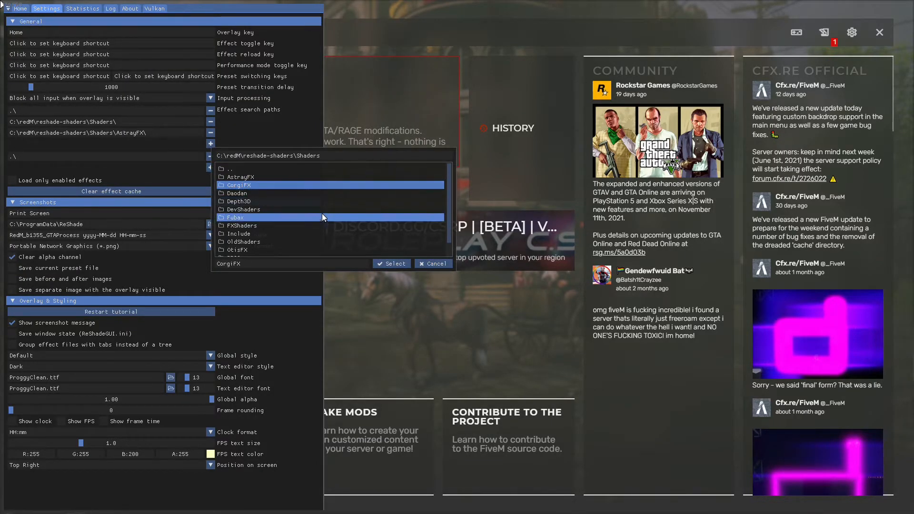
{"action": "left_click", "coordinate": [265, 187]}
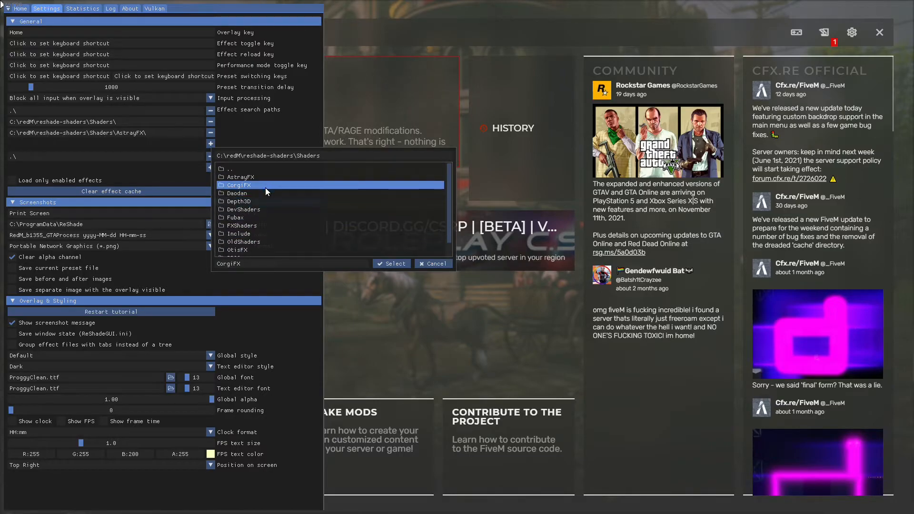
{"action": "left_click", "coordinate": [391, 263]}
{"action": "left_click", "coordinate": [214, 153]}
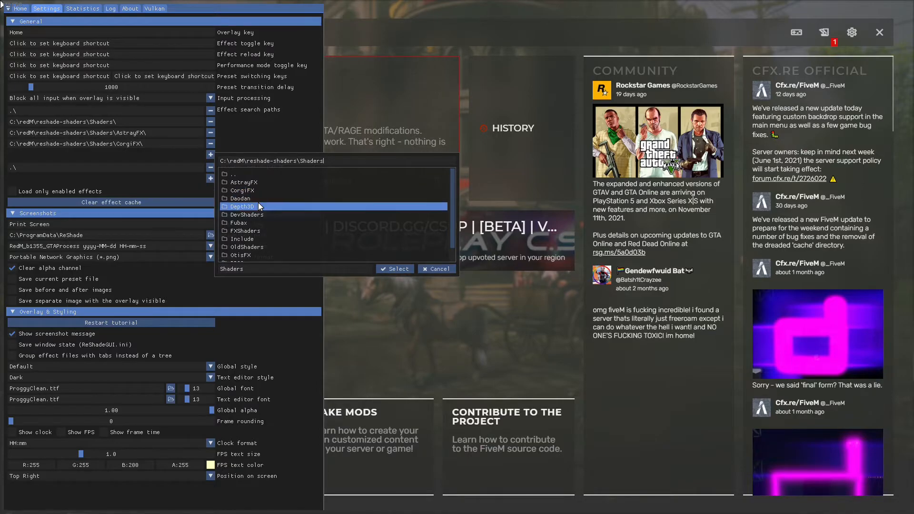
{"action": "left_click", "coordinate": [253, 199]}
{"action": "left_click", "coordinate": [387, 268]}
Step: Add the Depth3D and DevShaders subfolders of C:\redM\reshade-shaders\Shaders as effect search paths
{"action": "left_click", "coordinate": [210, 165]}
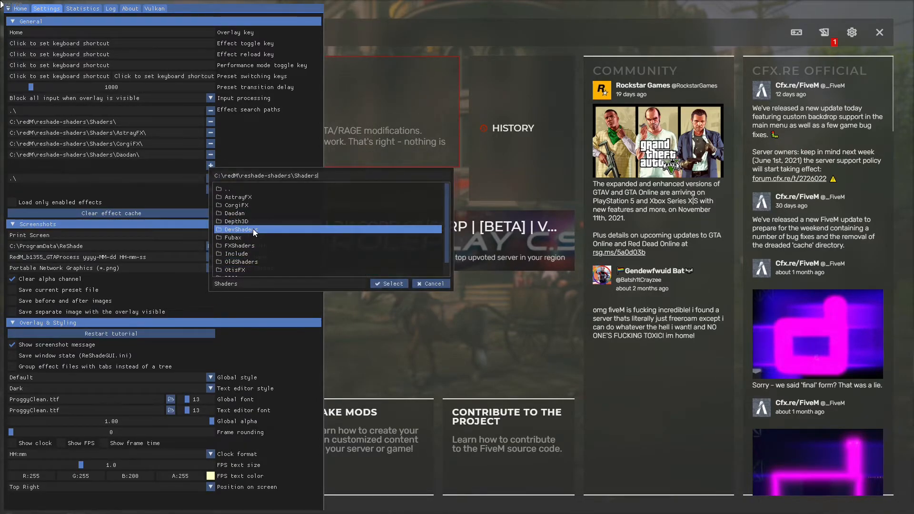
{"action": "left_click", "coordinate": [247, 222]}
{"action": "left_click", "coordinate": [381, 283]}
{"action": "left_click", "coordinate": [210, 176]}
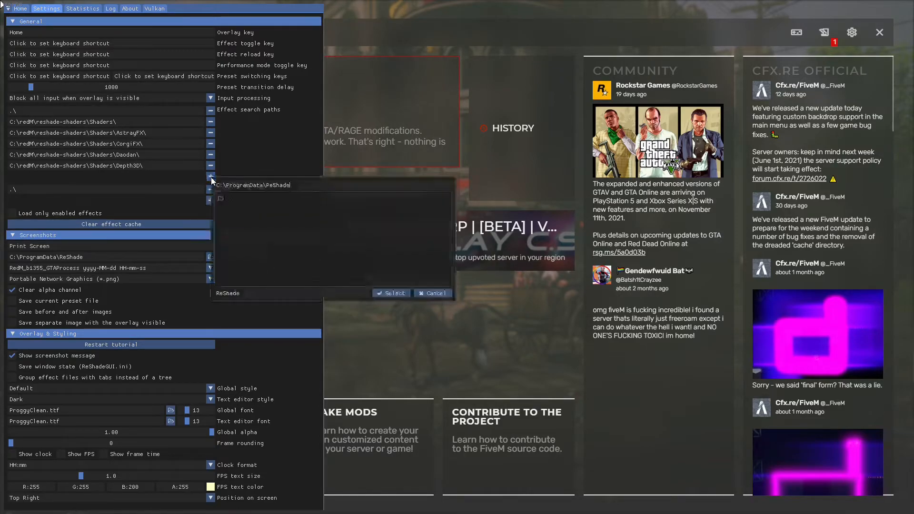
{"action": "left_click", "coordinate": [255, 238]}
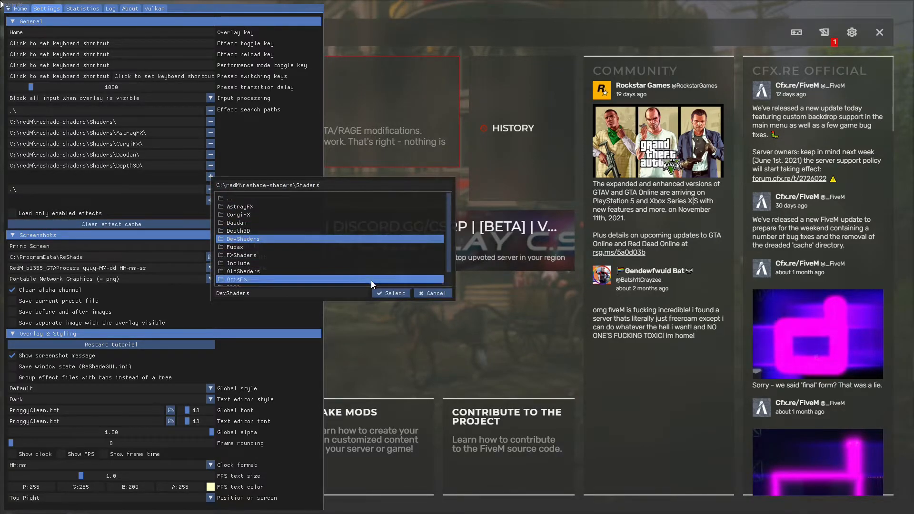
{"action": "left_click", "coordinate": [389, 293]}
Step: Add the Fubax and FXShaders subfolders of Shaders as two more effect search paths
{"action": "left_click", "coordinate": [210, 187]}
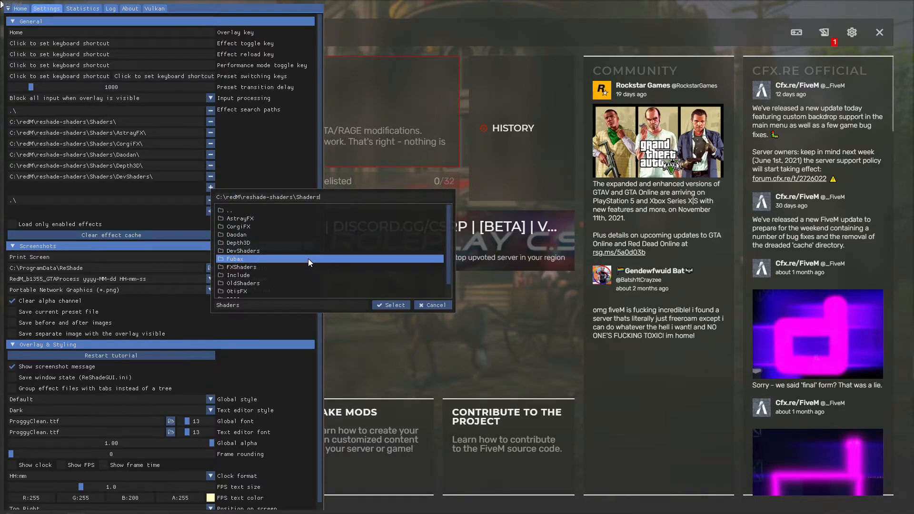
{"action": "left_click", "coordinate": [290, 260]}
{"action": "left_click", "coordinate": [389, 305]}
{"action": "left_click", "coordinate": [210, 198]}
{"action": "left_click", "coordinate": [176, 199]}
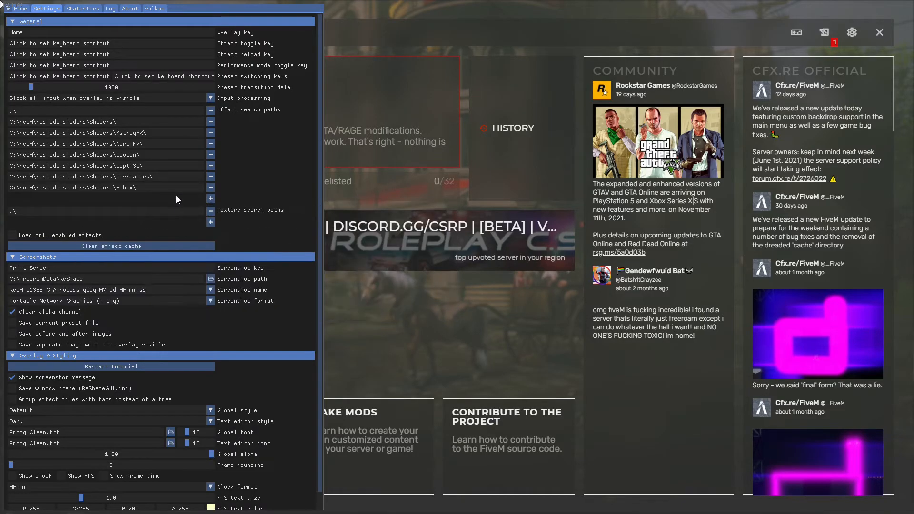
{"action": "left_click", "coordinate": [212, 198]}
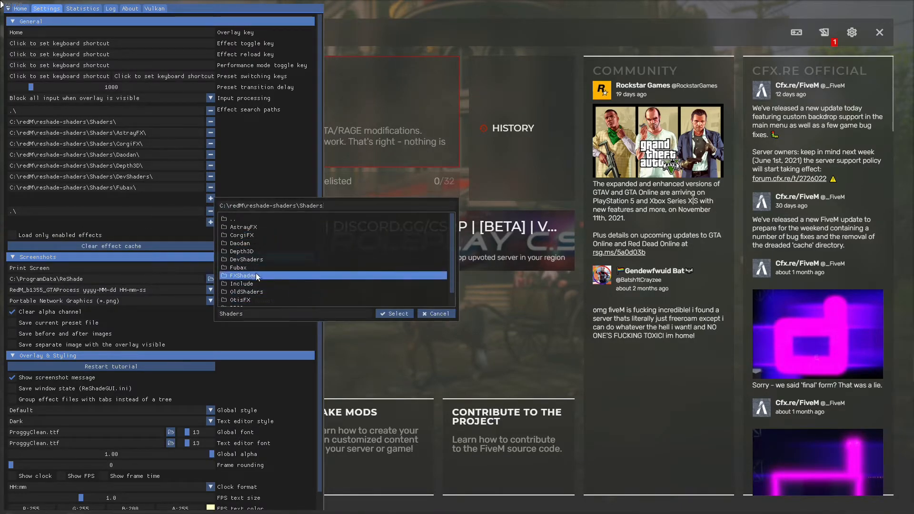
{"action": "left_click", "coordinate": [244, 276]}
{"action": "left_click", "coordinate": [385, 312]}
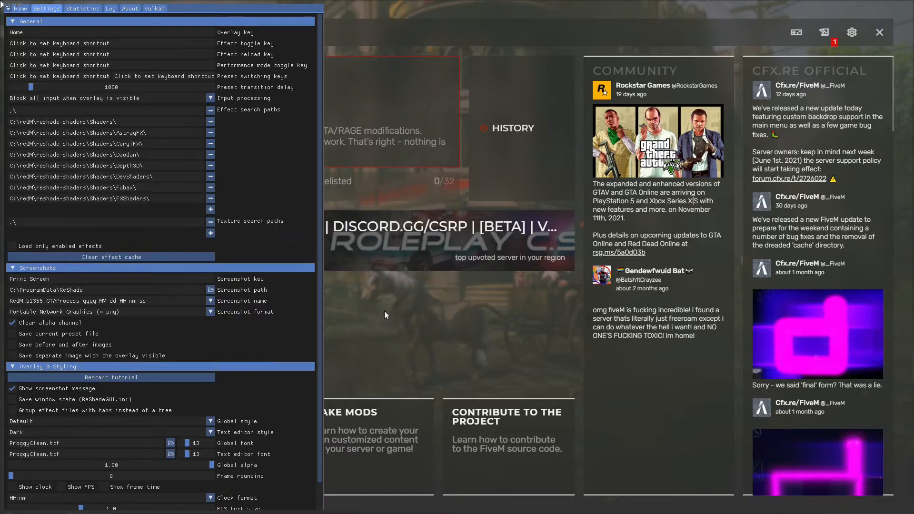
Step: Extend the effect search paths with the Include and OldShaders subfolders of Shaders
{"action": "left_click", "coordinate": [211, 210]}
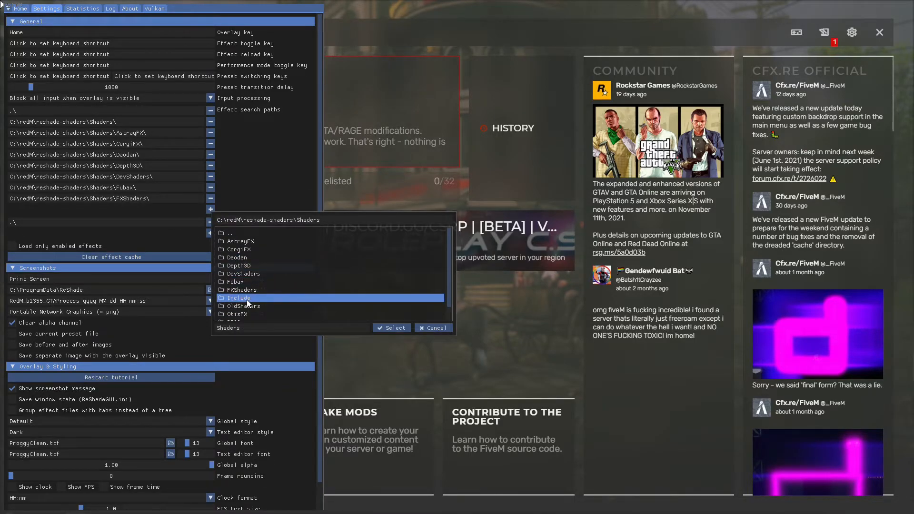
{"action": "left_click", "coordinate": [247, 290]}
{"action": "left_click", "coordinate": [248, 299]}
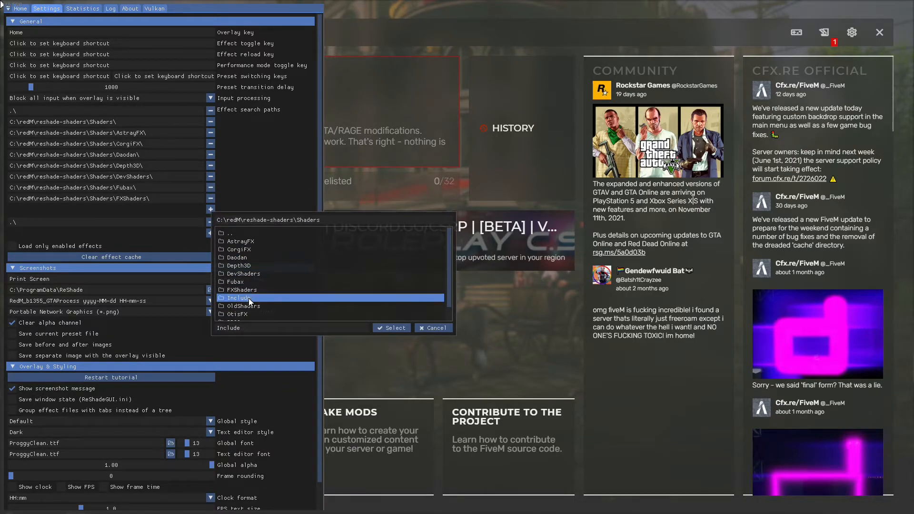
{"action": "left_click", "coordinate": [381, 330]}
{"action": "left_click", "coordinate": [210, 220]}
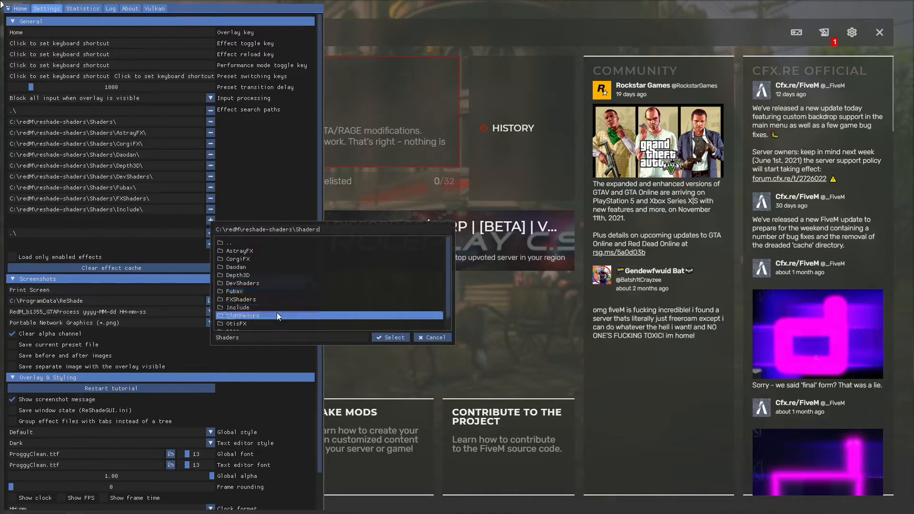
{"action": "left_click", "coordinate": [259, 313]}
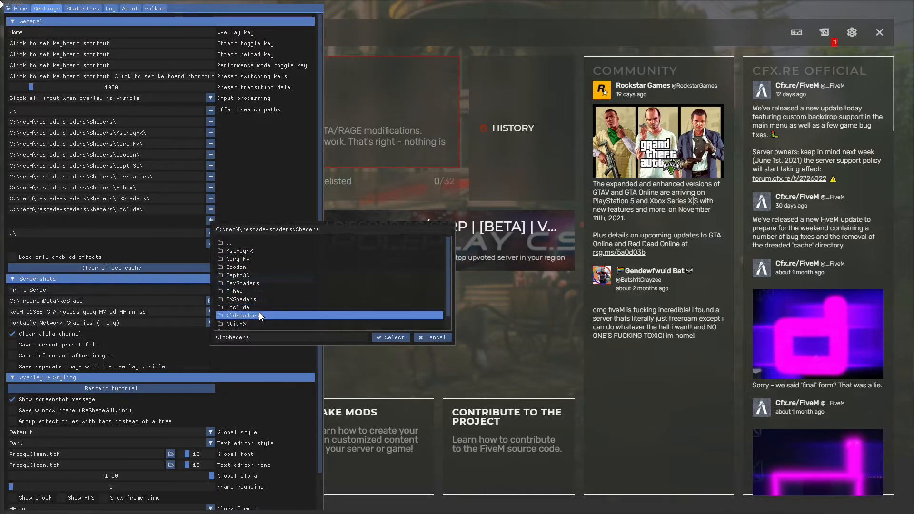
{"action": "left_click", "coordinate": [391, 338]}
Step: Add the OtisFX and PD80 subfolders of Shaders to the effect search paths
{"action": "left_click", "coordinate": [211, 231]}
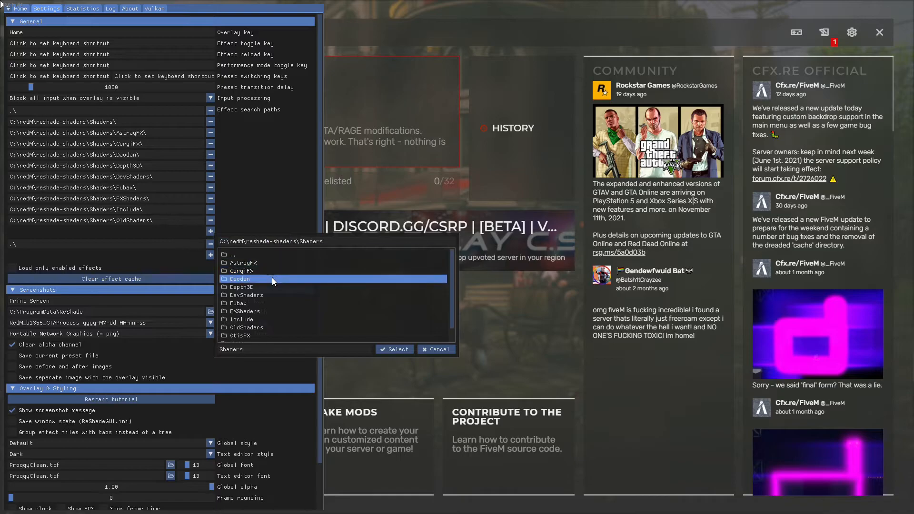
{"action": "left_click", "coordinate": [261, 319]}
{"action": "left_click", "coordinate": [380, 348]}
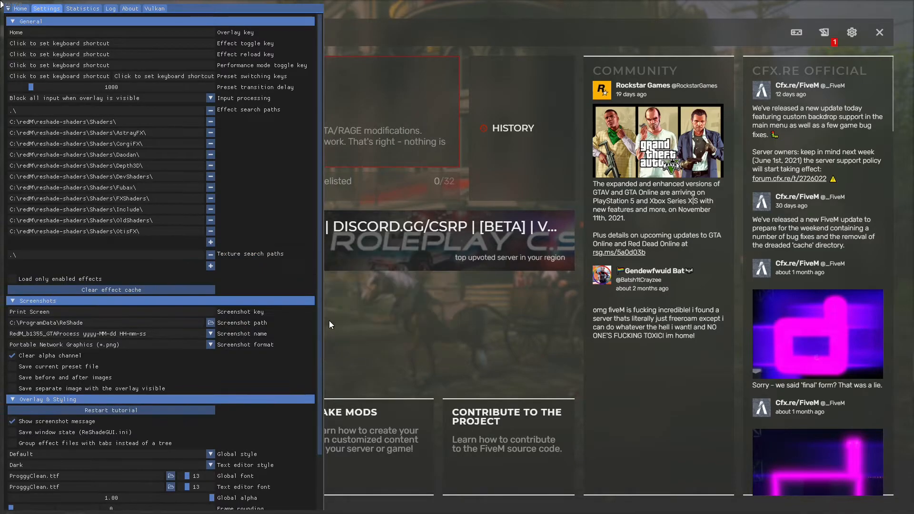
{"action": "left_click", "coordinate": [211, 242]}
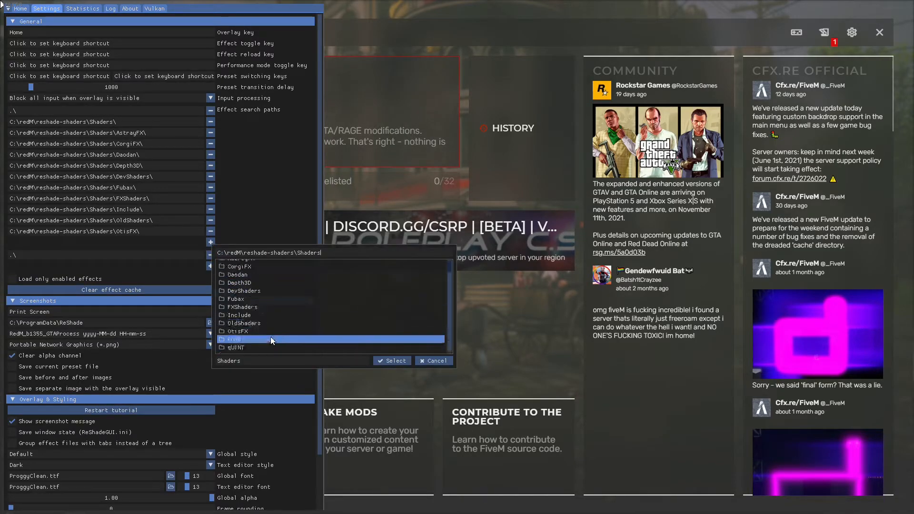
{"action": "left_click", "coordinate": [277, 341]}
{"action": "left_click", "coordinate": [380, 360]}
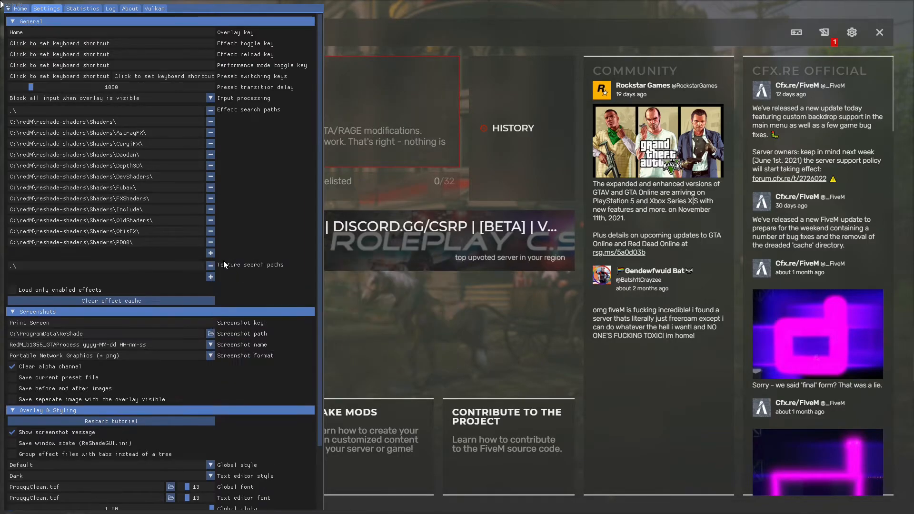
Step: Add the qUINT subfolder of Shaders as the last effect search path
{"action": "left_click", "coordinate": [211, 253]}
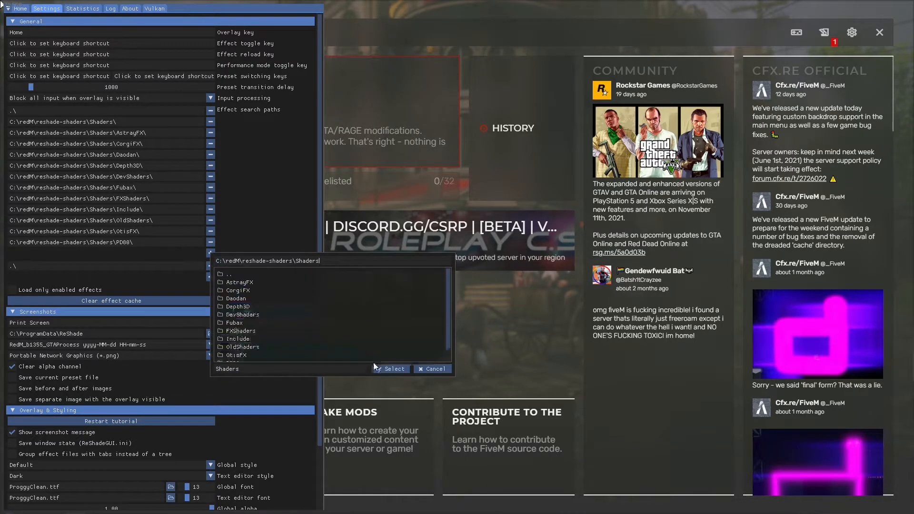
{"action": "scroll", "coordinate": [295, 338], "scroll_direction": "down", "scroll_amount": 1}
{"action": "left_click", "coordinate": [276, 355]}
{"action": "left_click", "coordinate": [396, 369]}
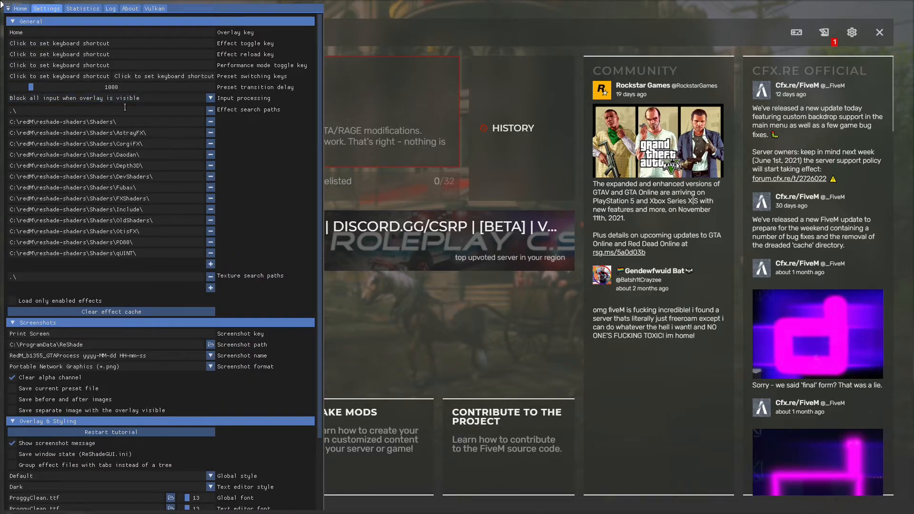
Step: Add C:\redM\reshade-shaders\Textures as a texture search path
{"action": "left_click", "coordinate": [209, 288]}
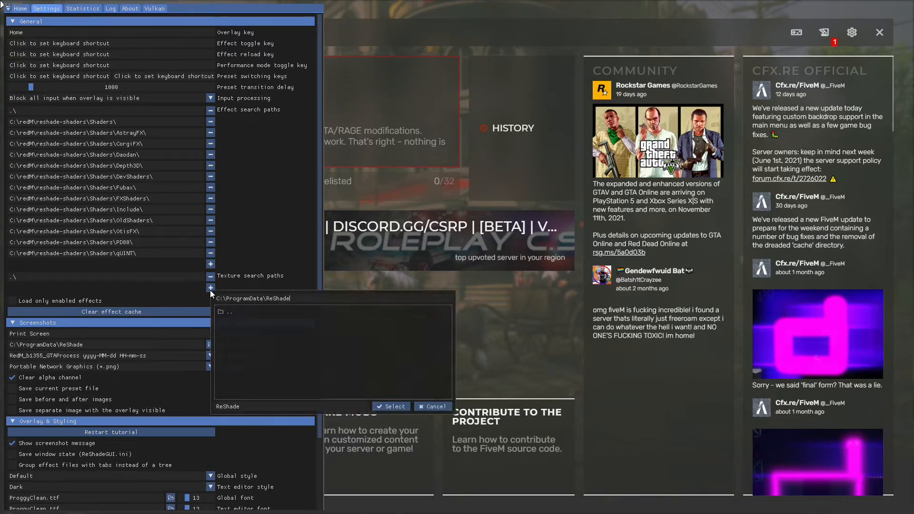
{"action": "left_click_drag", "start_coordinate": [278, 301], "coordinate": [193, 299]}
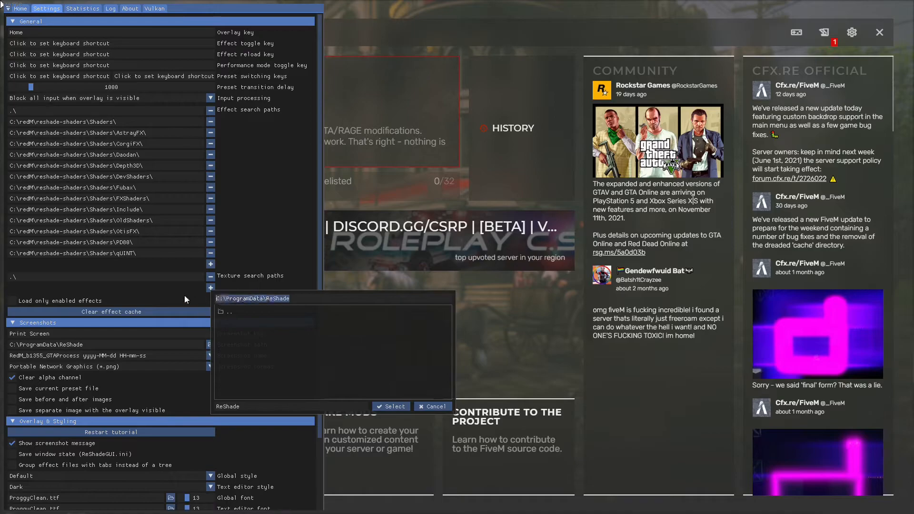
{"action": "type", "text": "C:\\redM\\reshade-shaders\\Shaders"}
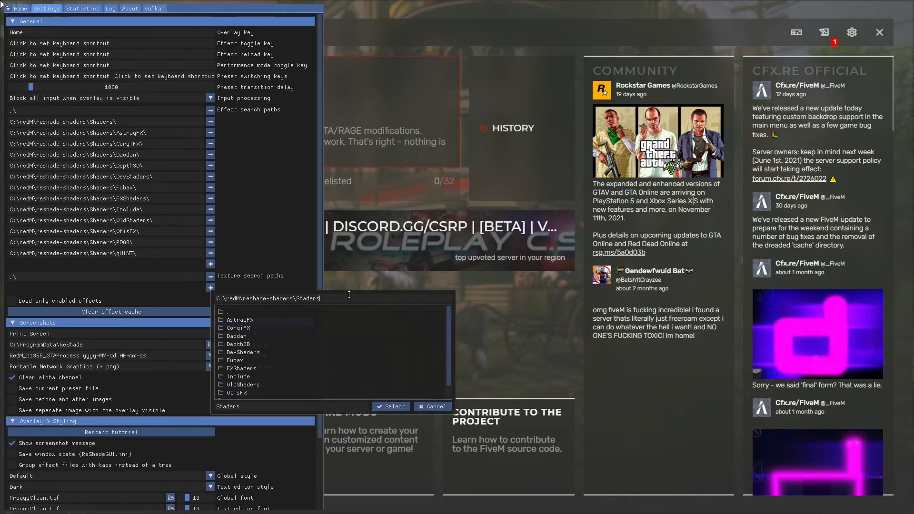
{"action": "key", "text": "shift+Left"}
{"action": "key", "text": "shift+Left"}
{"action": "key", "text": "shift+Left"}
{"action": "key", "text": "shift+Left"}
{"action": "key", "text": "shift+Left"}
{"action": "key", "text": "shift+Left"}
{"action": "key", "text": "shift+Left"}
{"action": "key", "text": "BackSpace"}
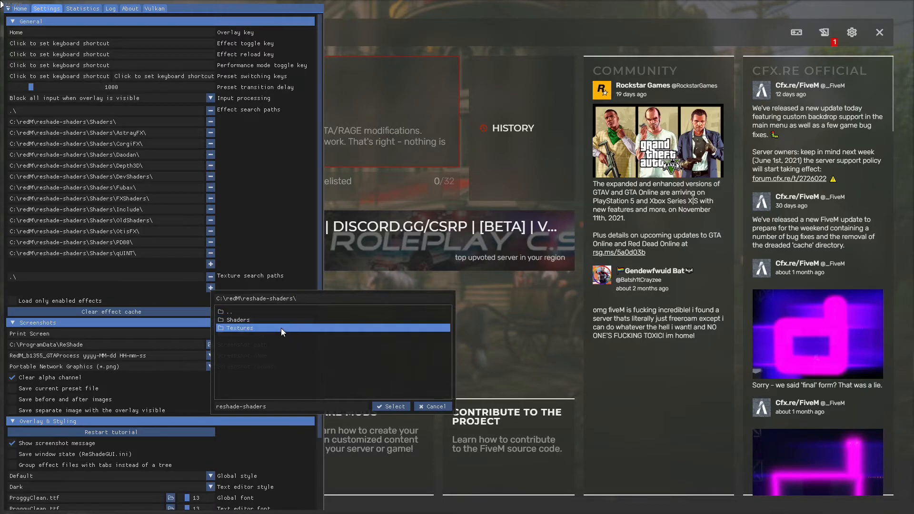
{"action": "left_click", "coordinate": [259, 329]}
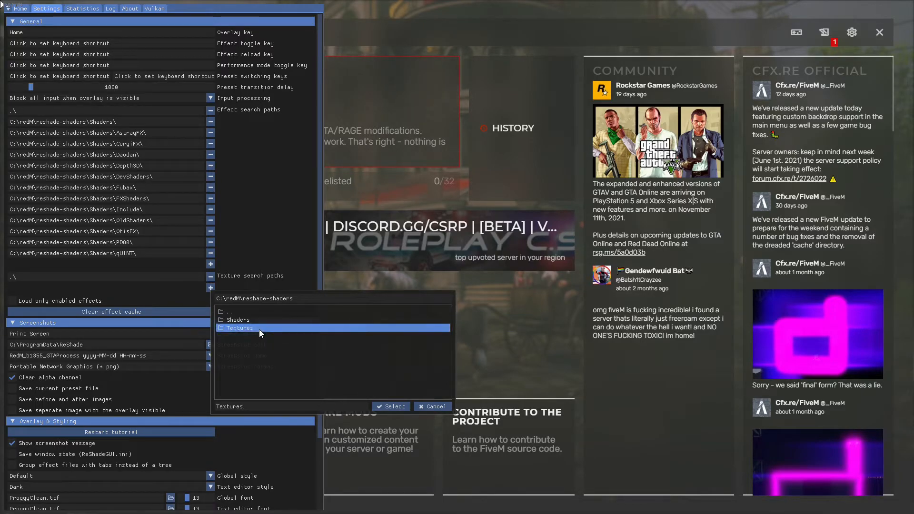
{"action": "left_click", "coordinate": [389, 406]}
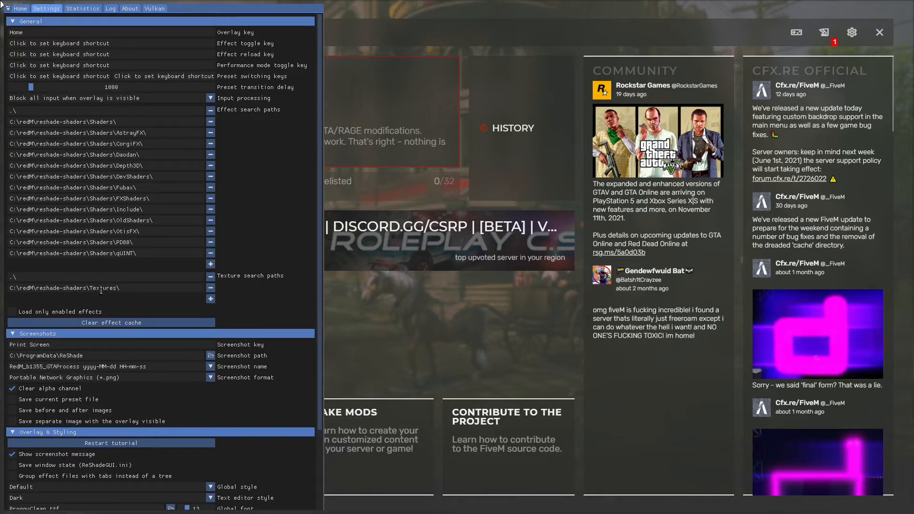
Step: Return to the effects list of the overlay and reload all shaders from the new search paths
{"action": "left_click", "coordinate": [19, 9]}
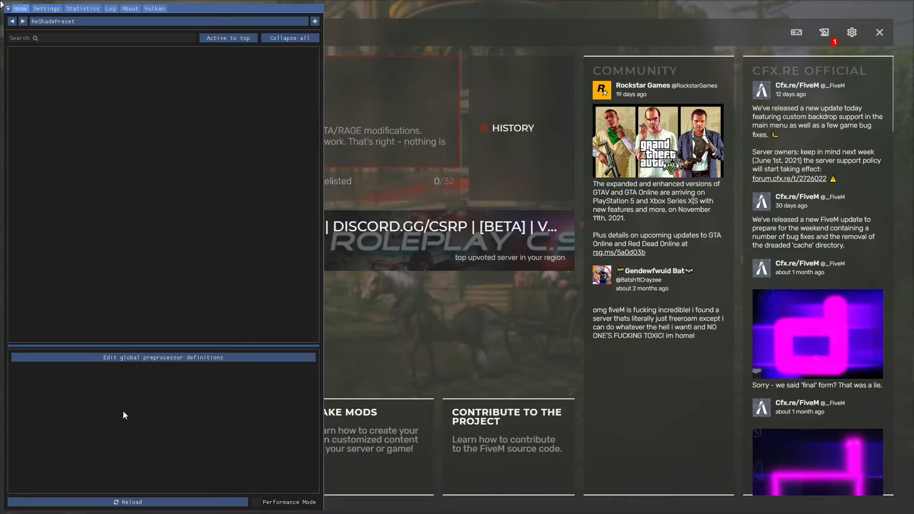
{"action": "left_click", "coordinate": [117, 502]}
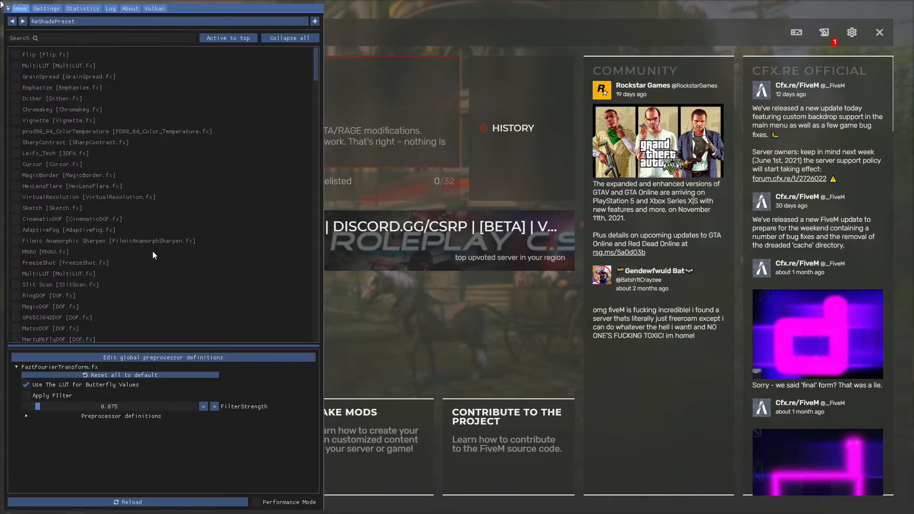
{"action": "left_click_drag", "start_coordinate": [316, 59], "coordinate": [303, 48]}
{"action": "left_click", "coordinate": [110, 40]}
Step: Bring up the still open ReShade Setup window to check it, and return to the game overlay
{"action": "key", "text": "super"}
{"action": "left_click", "coordinate": [386, 504]}
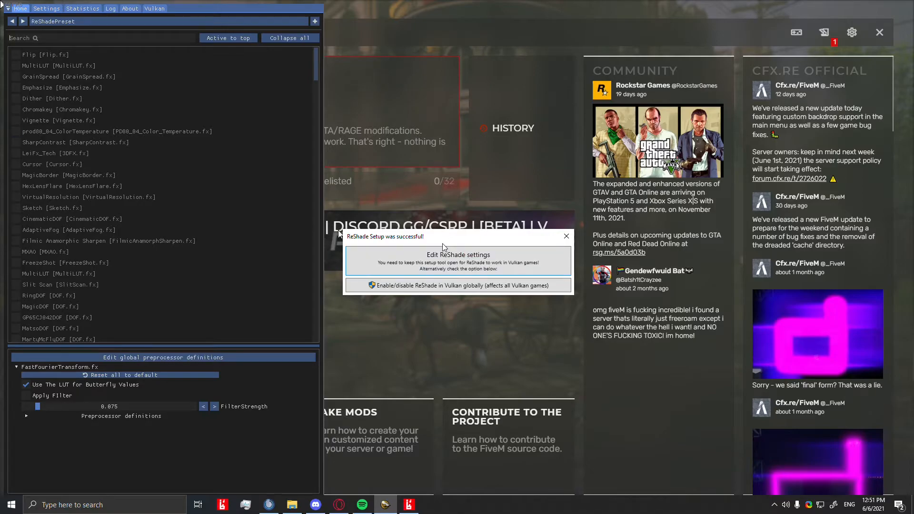
{"action": "left_click_drag", "start_coordinate": [423, 240], "coordinate": [433, 240]}
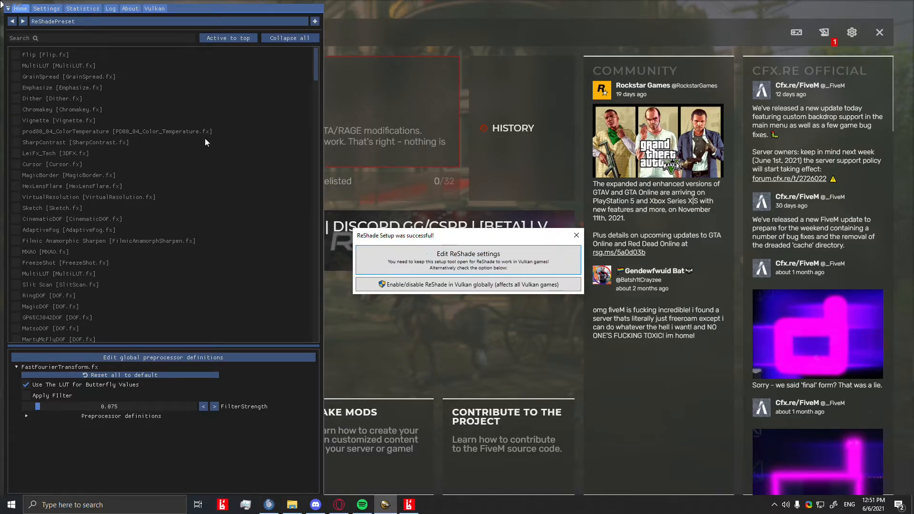
{"action": "left_click", "coordinate": [116, 29]}
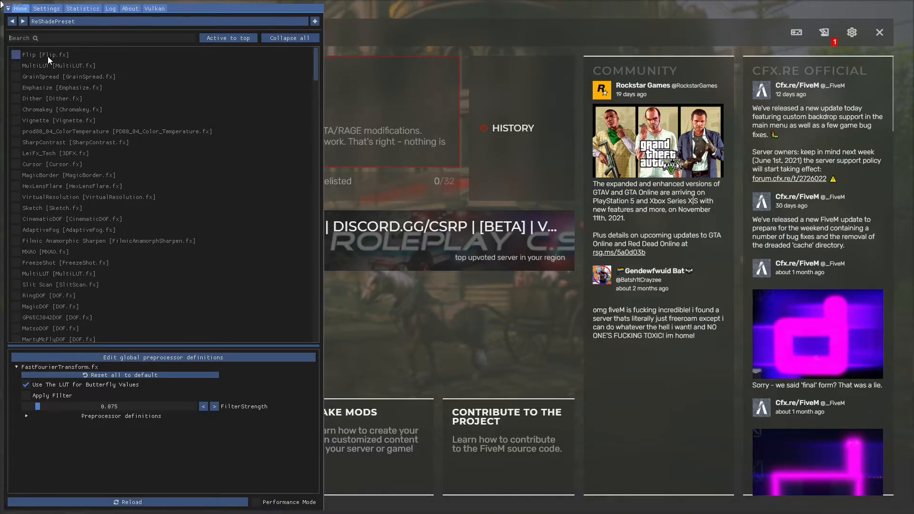
Step: Create a new ReShade preset named no_border
{"action": "scroll", "coordinate": [70, 147], "scroll_direction": "down", "scroll_amount": 2}
{"action": "scroll", "coordinate": [70, 147], "scroll_direction": "up", "scroll_amount": 2}
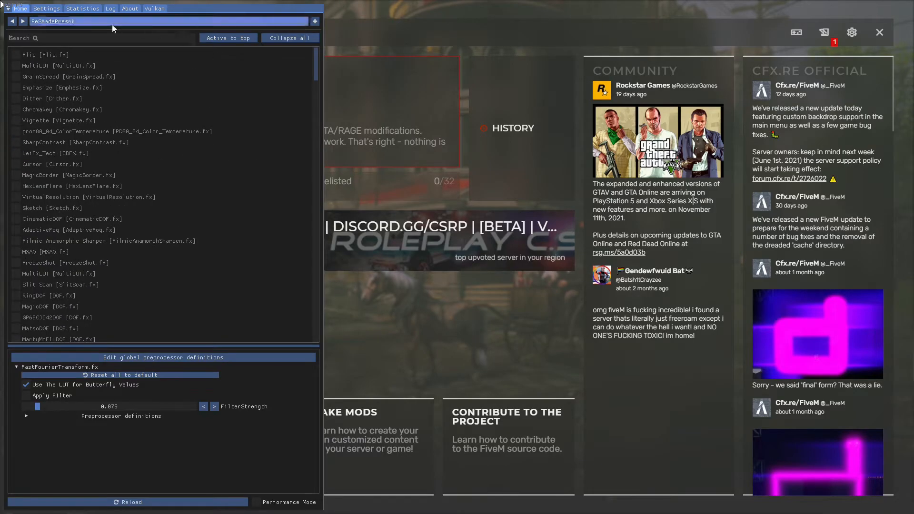
{"action": "left_click", "coordinate": [315, 21]}
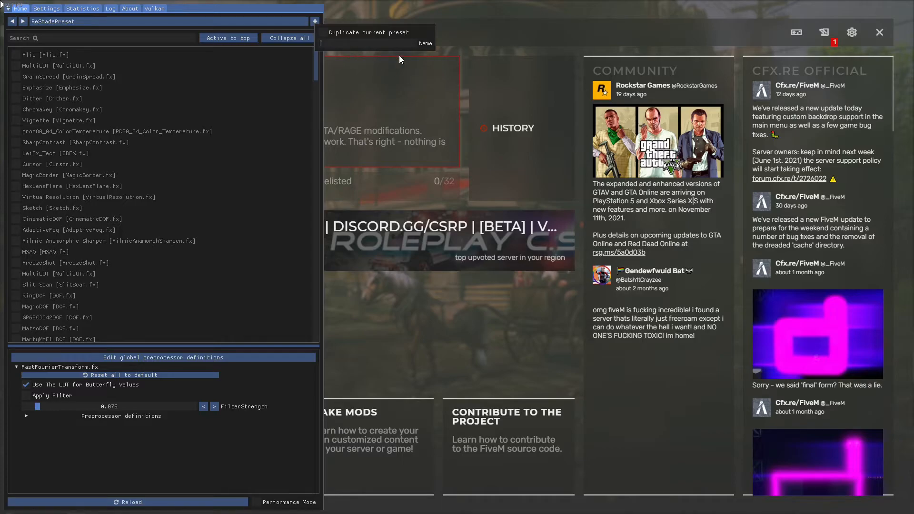
{"action": "type", "text": "no_border"}
{"action": "key", "text": "Return"}
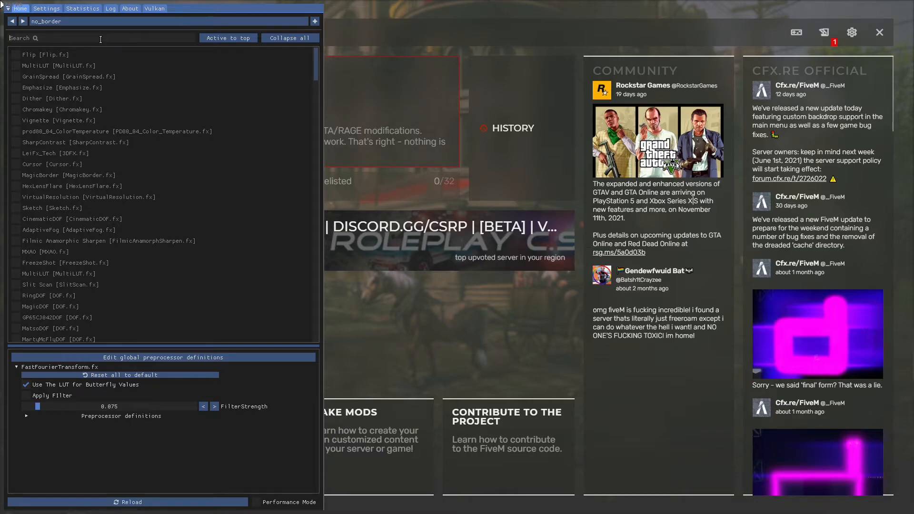
Step: Filter the effects by "tech", enable Technicolor2 and raise its saturation to 1.048
{"action": "type", "text": "tech"}
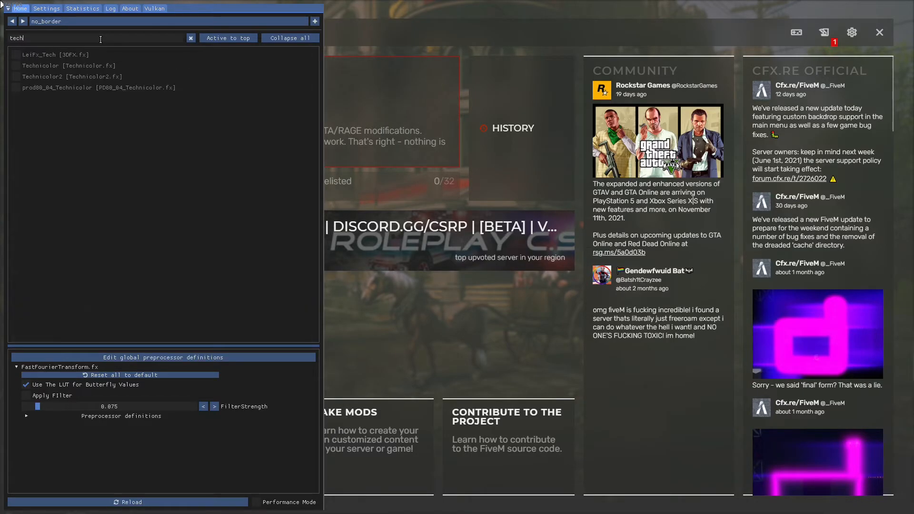
{"action": "left_click", "coordinate": [31, 79]}
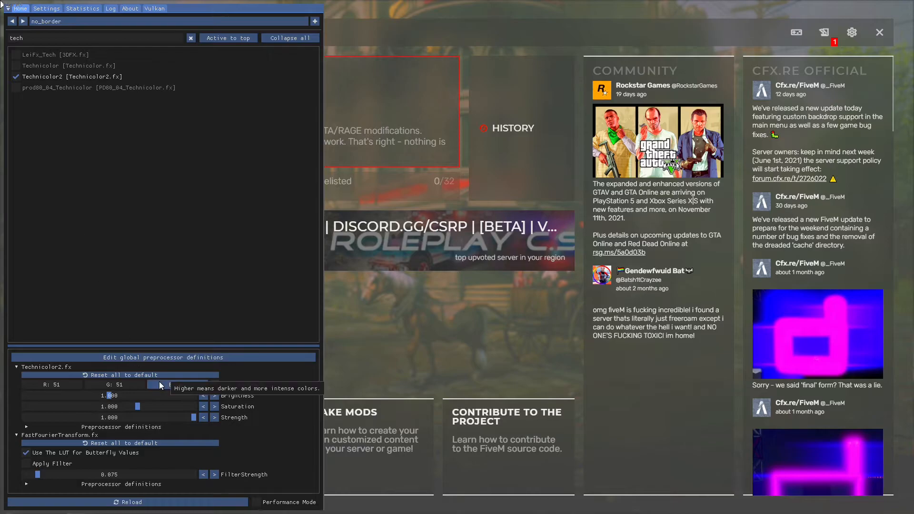
{"action": "left_click", "coordinate": [214, 406]}
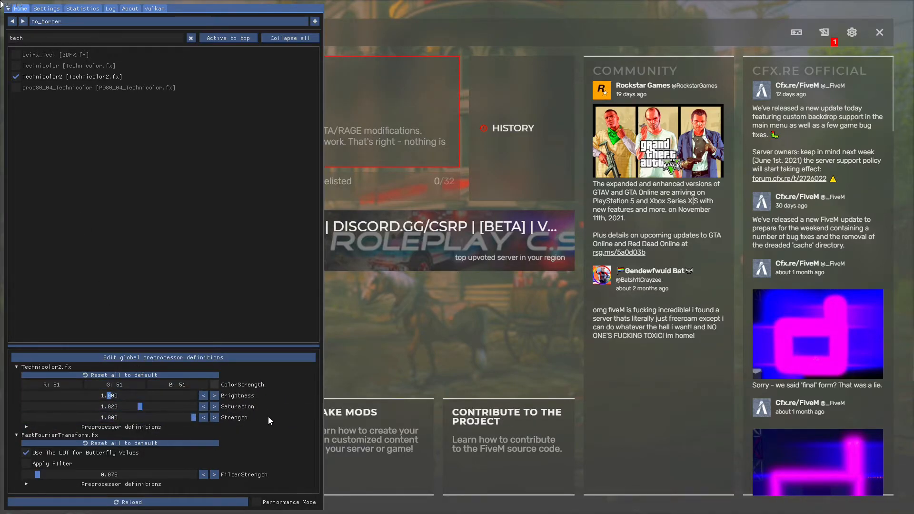
{"action": "left_click", "coordinate": [214, 408]}
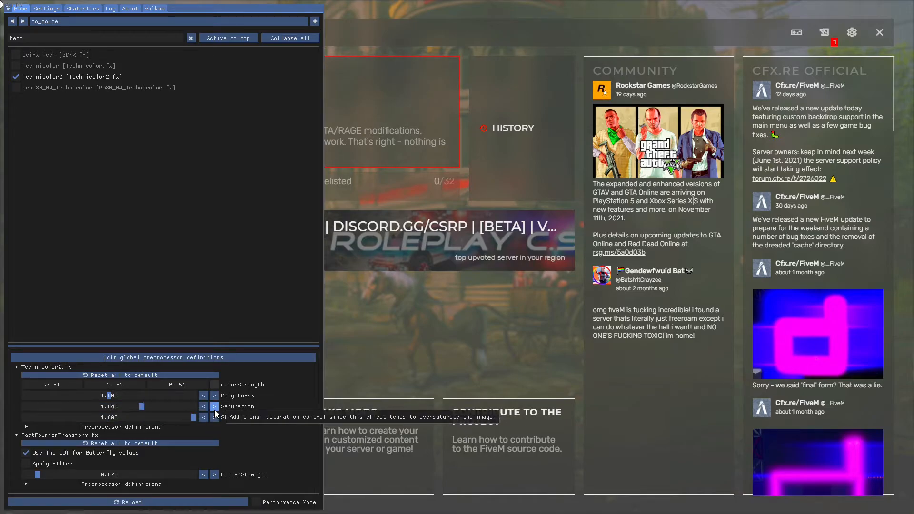
Step: Raise Technicolor2's saturation to 1.170 and slightly increase its brightness
{"action": "left_click", "coordinate": [214, 410]}
{"action": "left_click", "coordinate": [214, 410]}
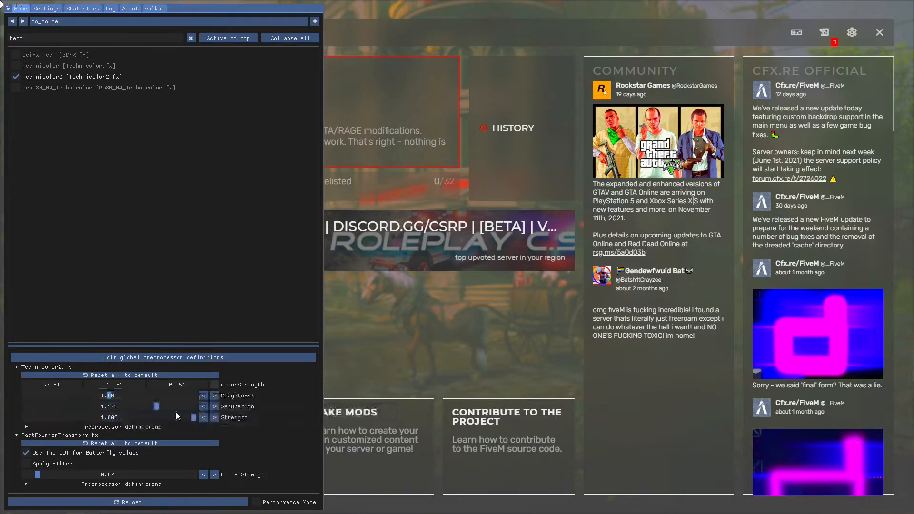
{"action": "left_click", "coordinate": [214, 396]}
{"action": "left_click", "coordinate": [215, 395]}
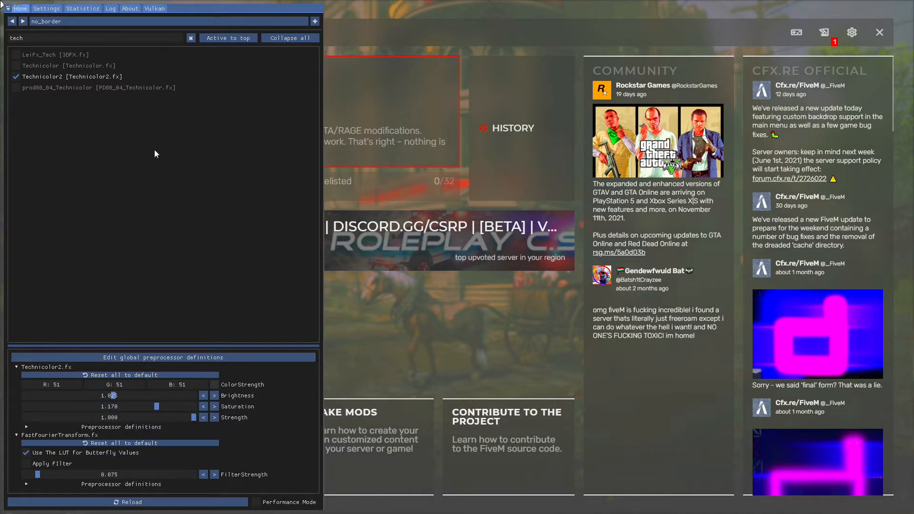
Step: Filter the effects by "cla" and enable Clarity, and filter by "ligh" and enable Lightroom
{"action": "left_click_drag", "start_coordinate": [149, 42], "coordinate": [2, 40]}
{"action": "type", "text": "cla"}
{"action": "left_click", "coordinate": [16, 54]}
{"action": "left_click_drag", "start_coordinate": [82, 40], "coordinate": [3, 41]}
{"action": "key", "text": "BackSpace"}
{"action": "type", "text": "ligh"}
{"action": "left_click", "coordinate": [35, 124]}
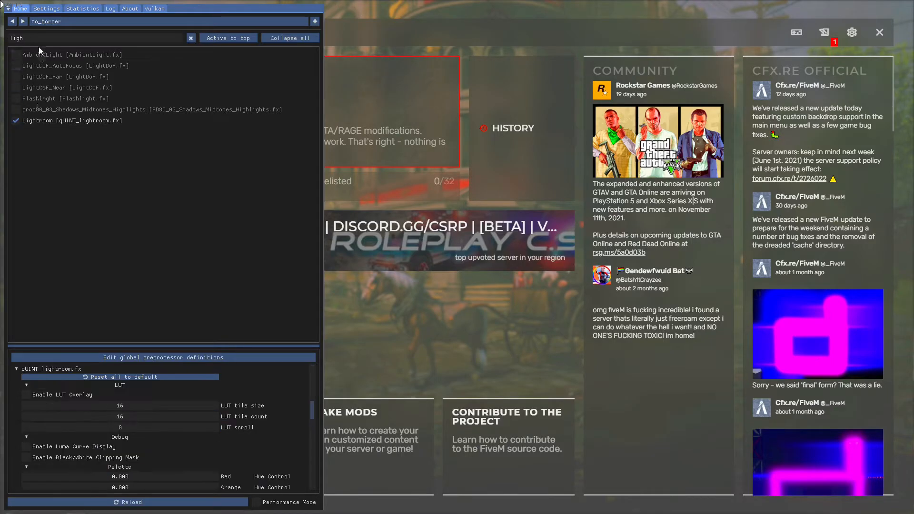
Step: Filter the effects by "adap" and enable AdaptiveSharpen
{"action": "left_click", "coordinate": [190, 38]}
{"action": "type", "text": "adaot"}
{"action": "key", "text": "BackSpace"}
{"action": "key", "text": "BackSpace"}
{"action": "type", "text": "pl"}
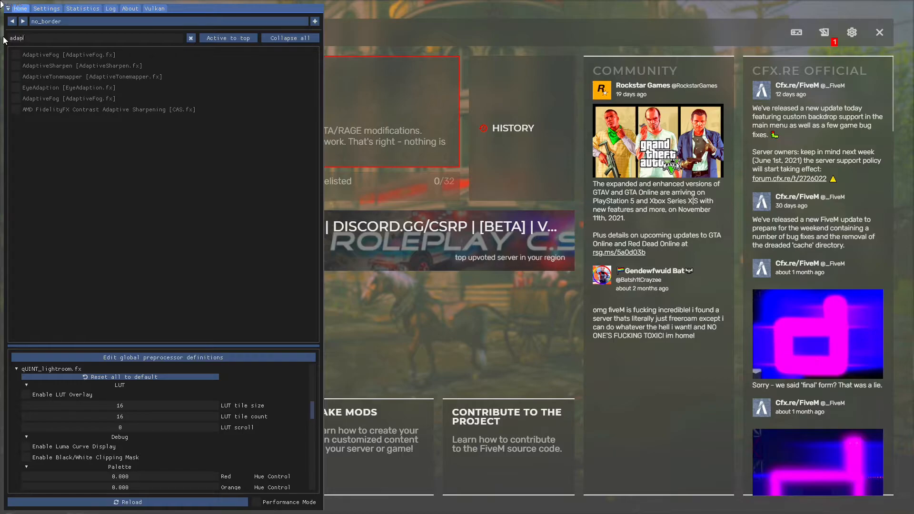
{"action": "key", "text": "BackSpace"}
{"action": "left_click", "coordinate": [64, 66]}
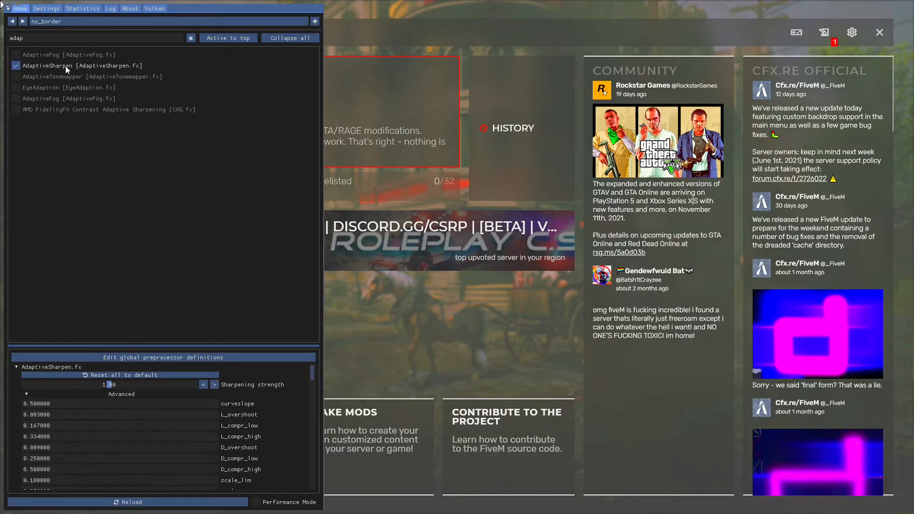
Step: Clear the effects filter and move all active effects to the start of the list
{"action": "key", "text": "super"}
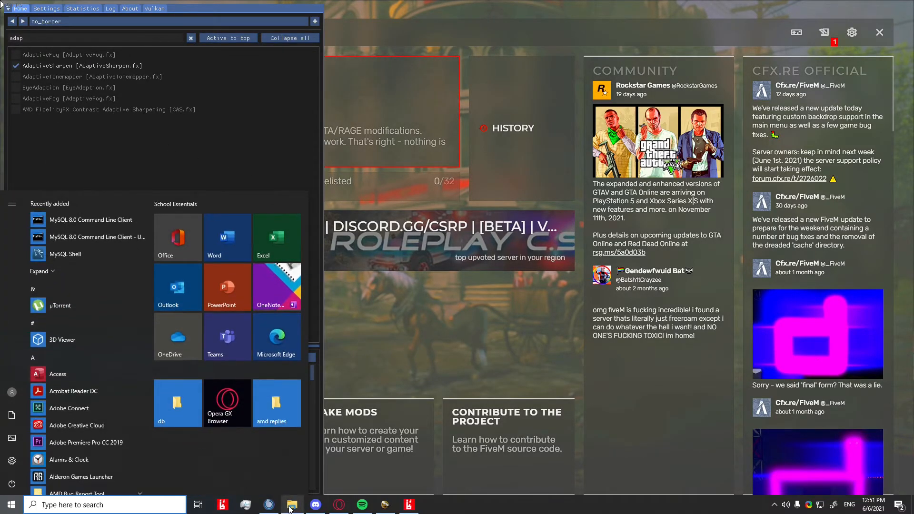
{"action": "left_click", "coordinate": [257, 150]}
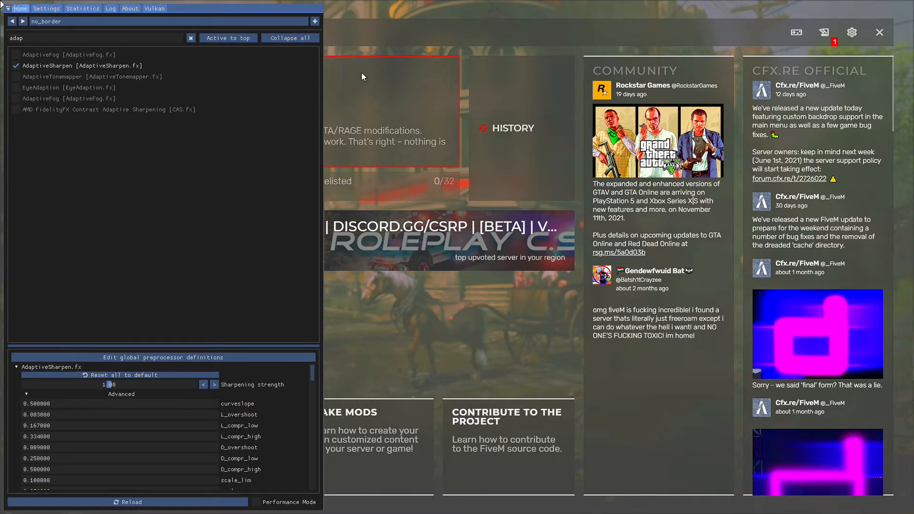
{"action": "left_click", "coordinate": [191, 38]}
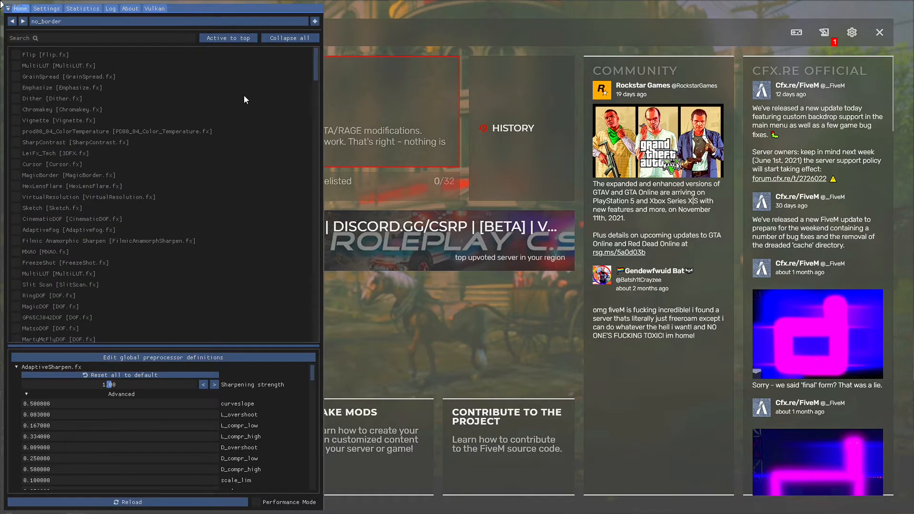
{"action": "left_click", "coordinate": [219, 37]}
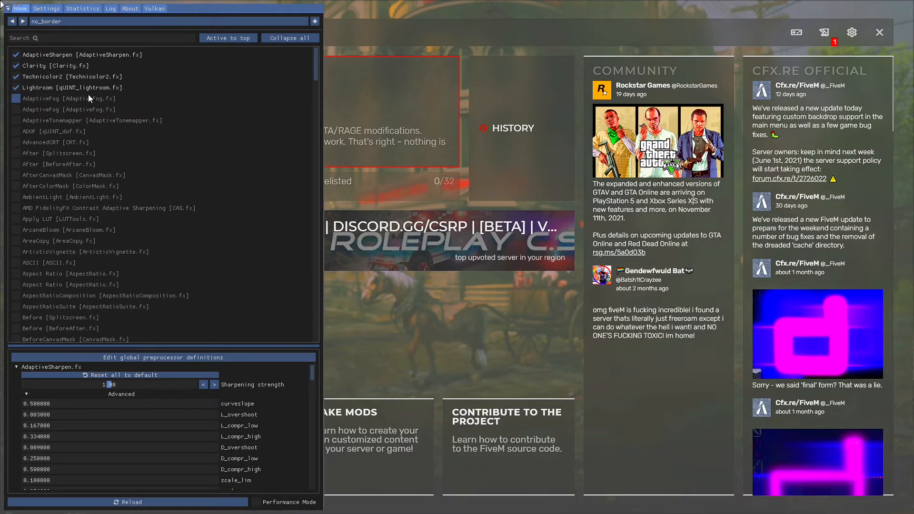
Step: Duplicate the current preset as border, filter its effects by "bor" and enable Border
{"action": "left_click", "coordinate": [315, 21]}
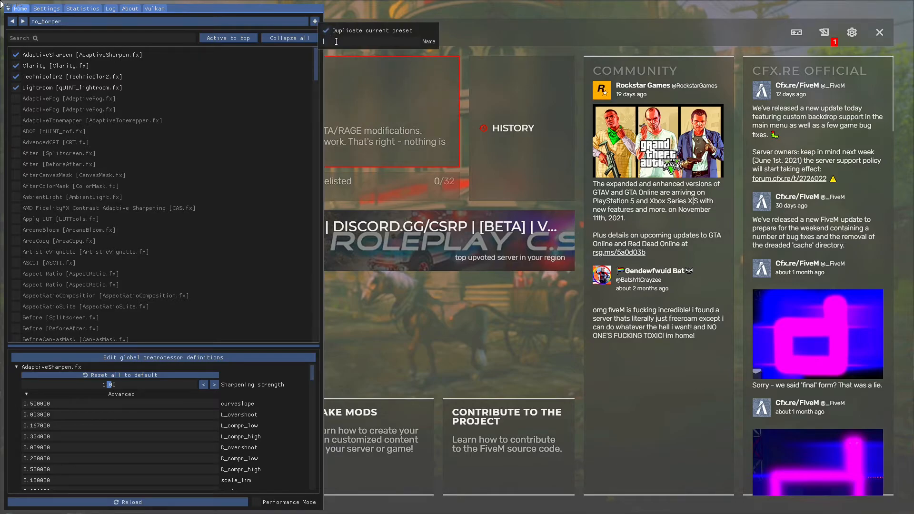
{"action": "key", "text": "Return"}
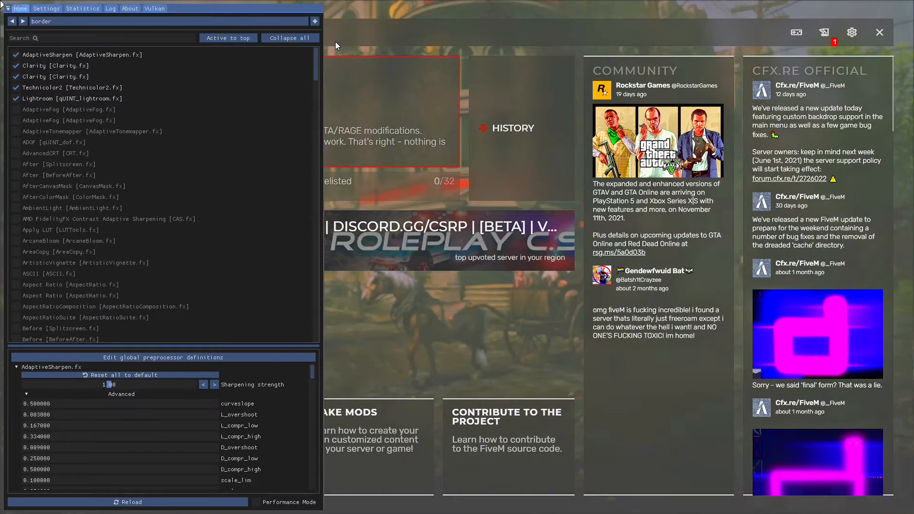
{"action": "left_click", "coordinate": [48, 41]}
{"action": "type", "text": "bor"}
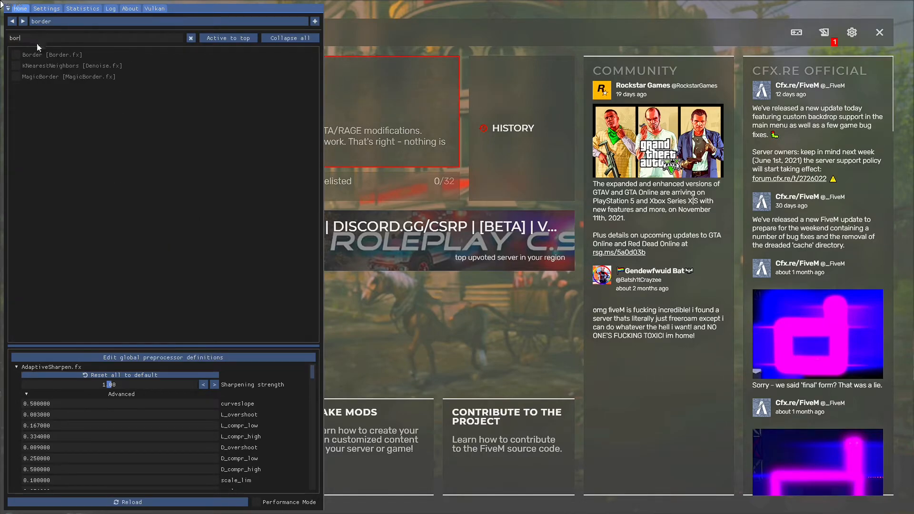
{"action": "left_click", "coordinate": [35, 55]}
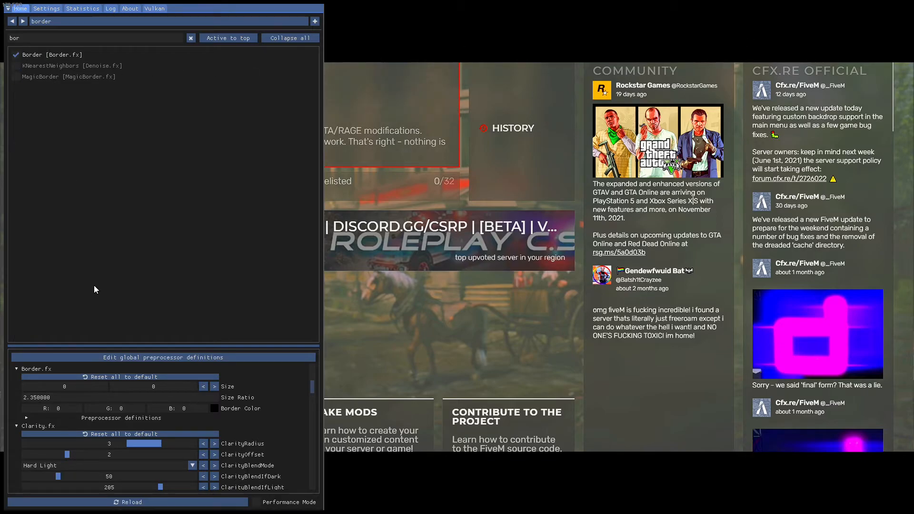
Step: Try other values for the Border effect's size ratio
{"action": "double_click", "coordinate": [36, 396]}
{"action": "left_click", "coordinate": [34, 397]}
{"action": "key", "text": "BackSpace"}
{"action": "type", "text": "4"}
{"action": "key", "text": "BackSpace"}
{"action": "type", "text": "3"}
Step: Set the first preset switching key to Ctrl + M in the overlay's general settings
{"action": "left_click", "coordinate": [47, 8]}
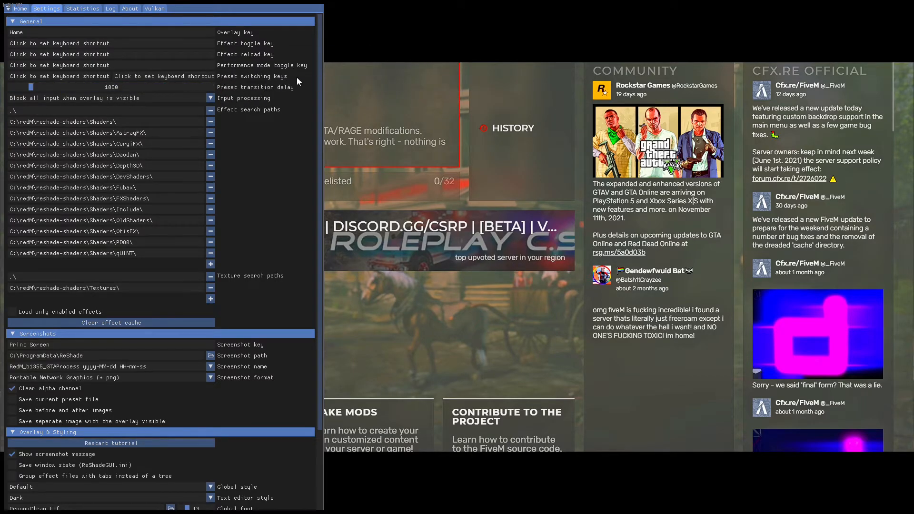
{"action": "left_click", "coordinate": [50, 77]}
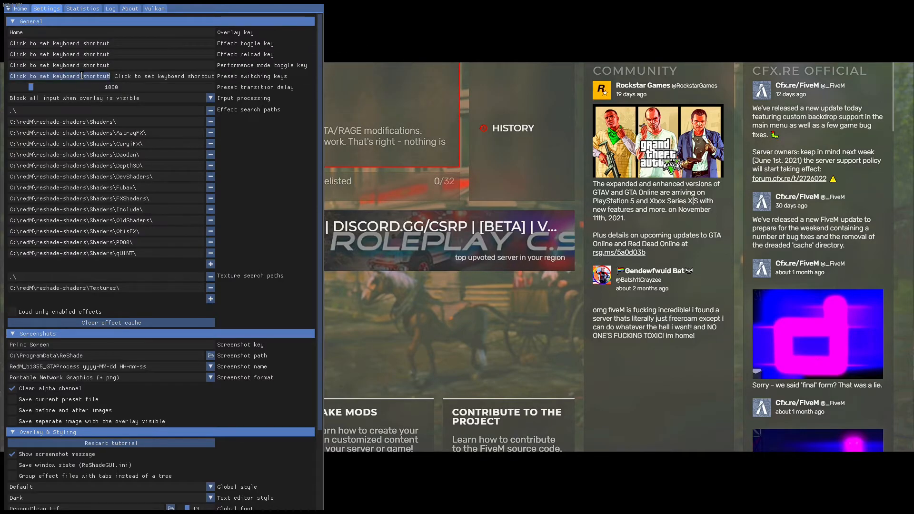
{"action": "key", "text": "ctrl+m"}
{"action": "left_click", "coordinate": [237, 187]}
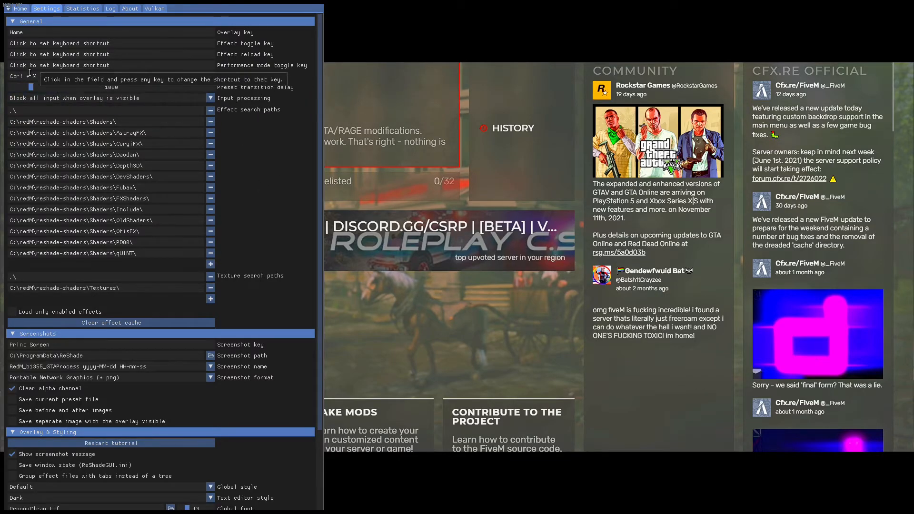
Step: Clear the effects filter, and test the preset switching key with the overlay closed by changing from border to no_border
{"action": "left_click", "coordinate": [20, 8]}
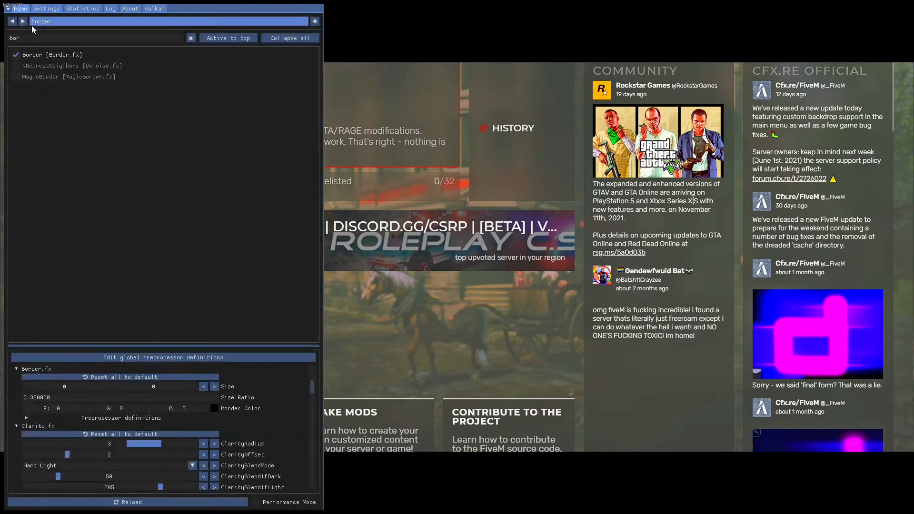
{"action": "left_click", "coordinate": [190, 38]}
{"action": "key", "text": "Home"}
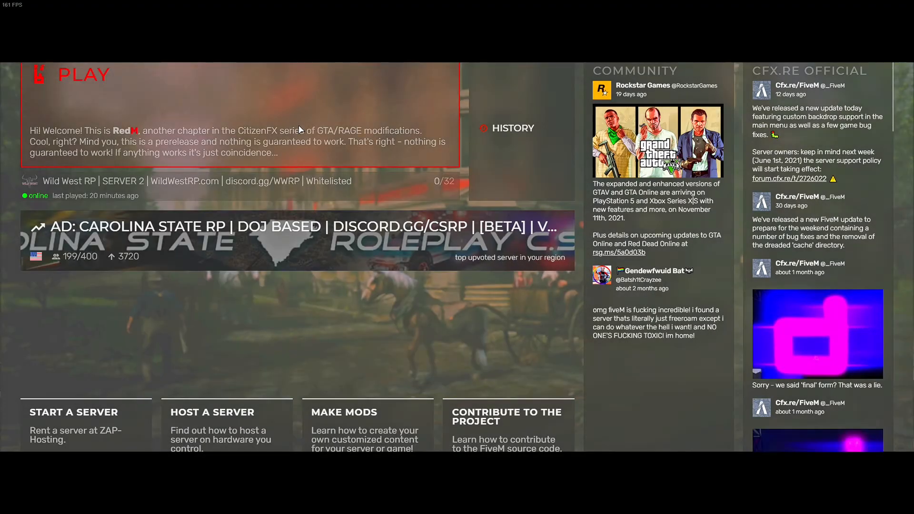
{"action": "key", "text": "Home"}
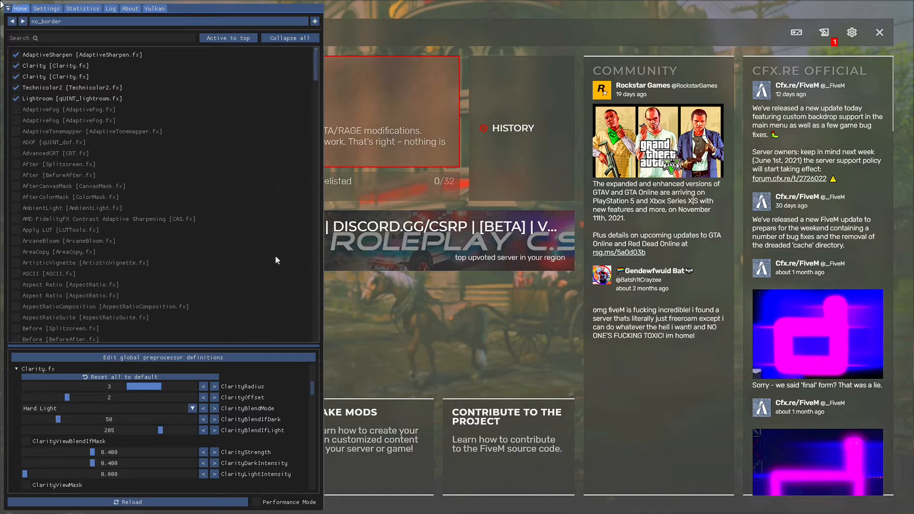
Step: Switch to File Explorer and open the ProgramData folder on drive C
{"action": "key", "text": "super"}
{"action": "left_click", "coordinate": [292, 504]}
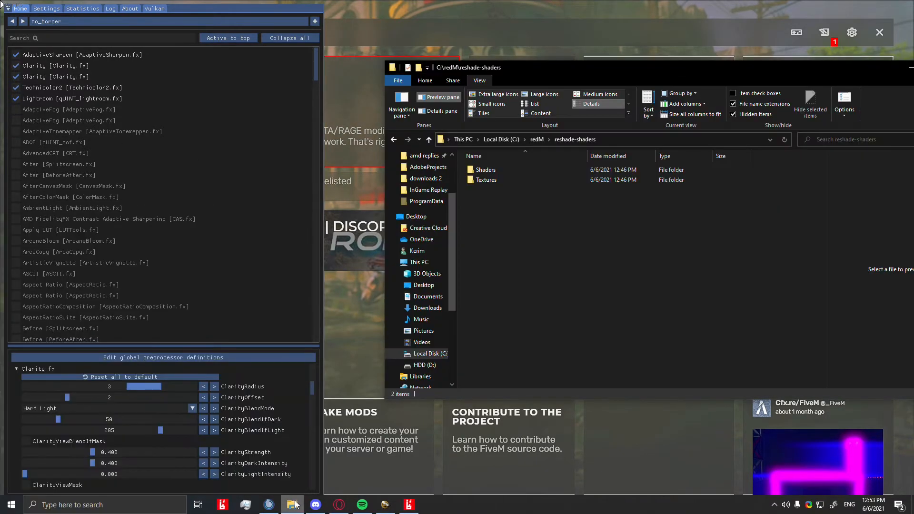
{"action": "left_click", "coordinate": [427, 354]}
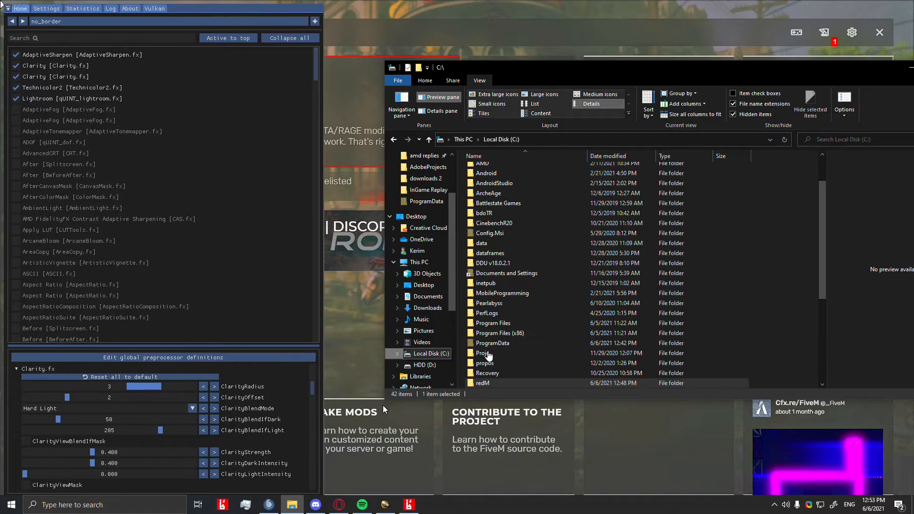
{"action": "scroll", "coordinate": [476, 305], "scroll_direction": "down", "scroll_amount": 1}
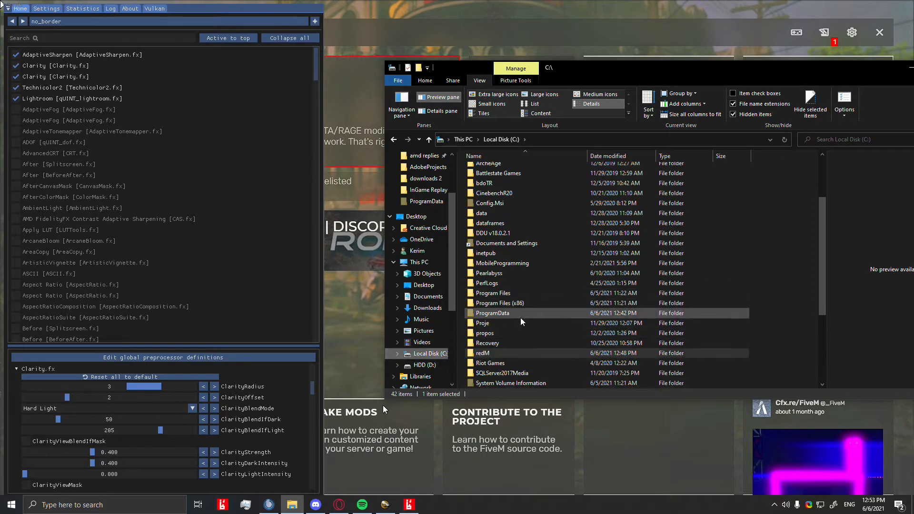
{"action": "double_click", "coordinate": [533, 313]}
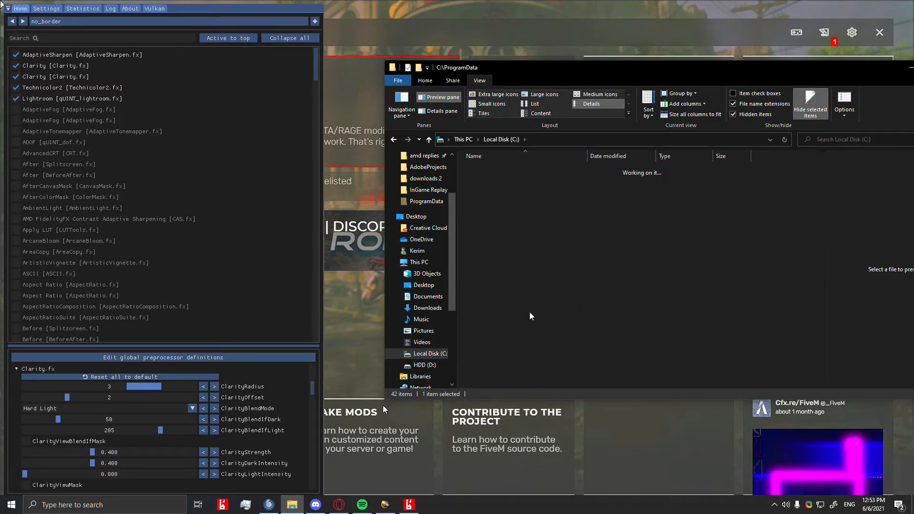
Step: Find the ReShade folder inside ProgramData and copy it
{"action": "scroll", "coordinate": [524, 210], "scroll_direction": "down", "scroll_amount": 1}
{"action": "left_click", "coordinate": [548, 272]}
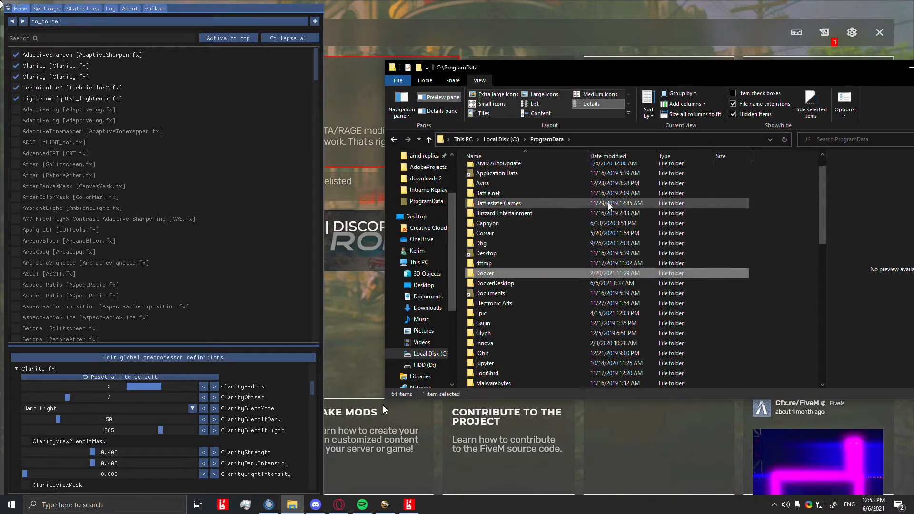
{"action": "scroll", "coordinate": [607, 209], "scroll_direction": "down", "scroll_amount": 10}
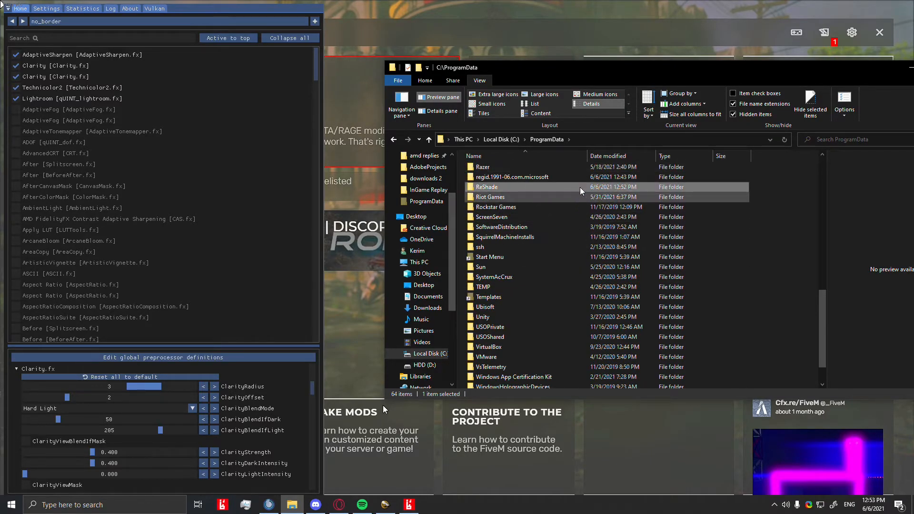
{"action": "left_click", "coordinate": [527, 187]}
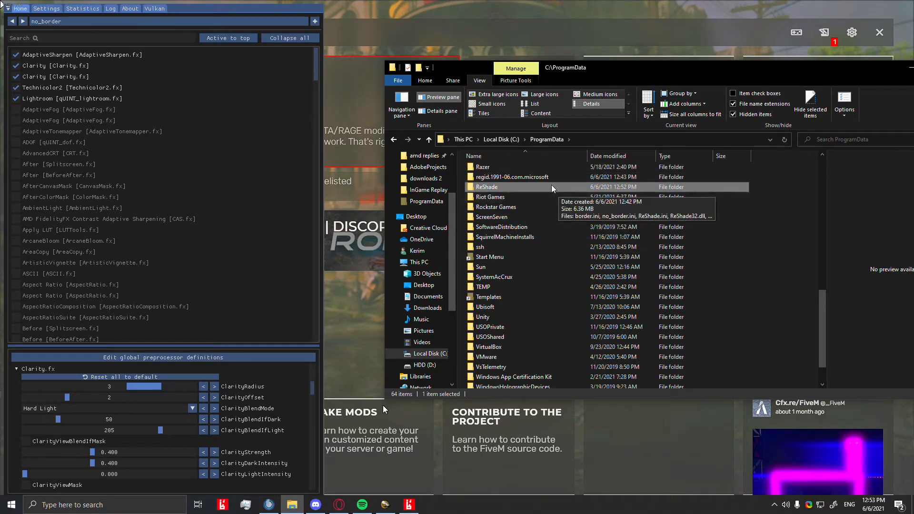
{"action": "right_click", "coordinate": [545, 186]}
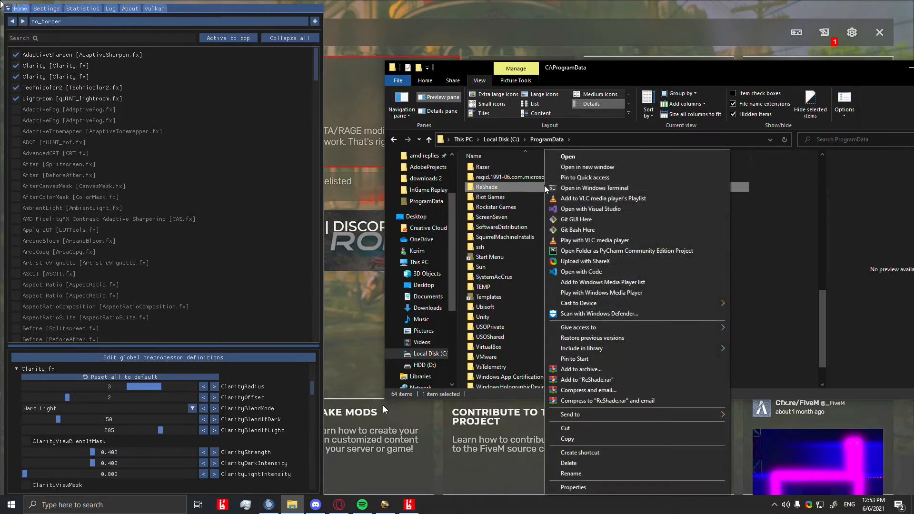
{"action": "left_click", "coordinate": [571, 439]}
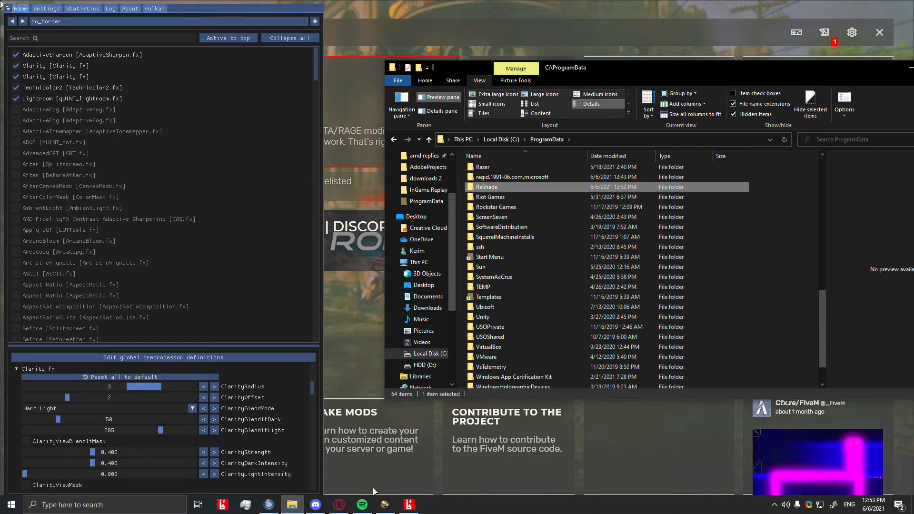
Step: Bring up the ReShade Setup window, and paste the ReShade folder from ProgramData into D:\downloads 2
{"action": "left_click_drag", "start_coordinate": [446, 236], "coordinate": [345, 233]}
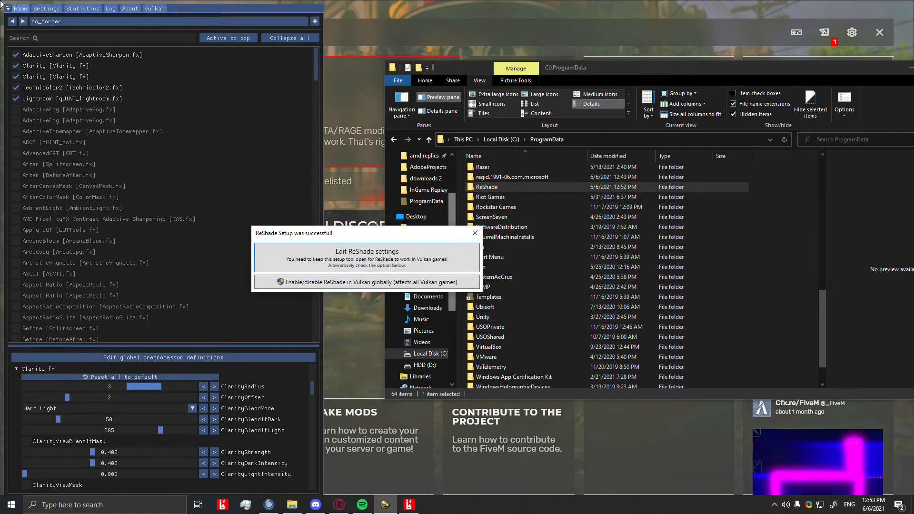
{"action": "left_click", "coordinate": [542, 188]}
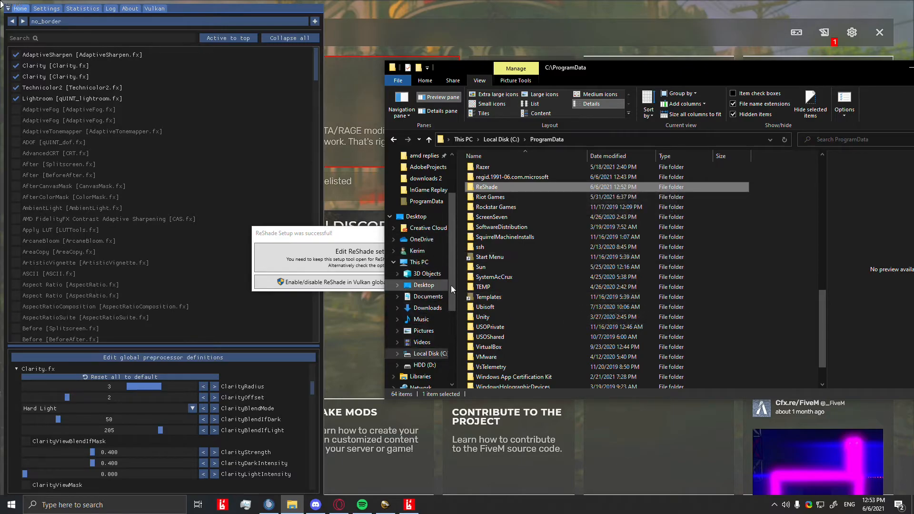
{"action": "left_click", "coordinate": [429, 178]}
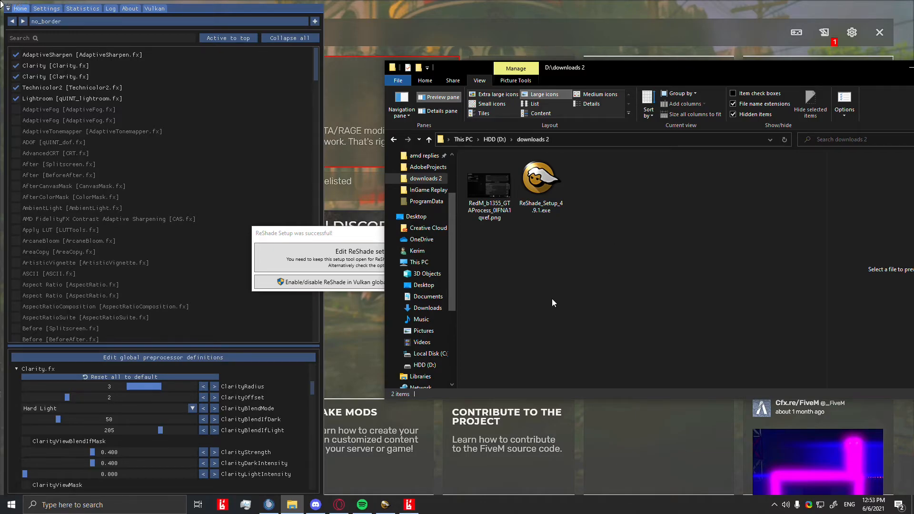
{"action": "left_click", "coordinate": [495, 219]}
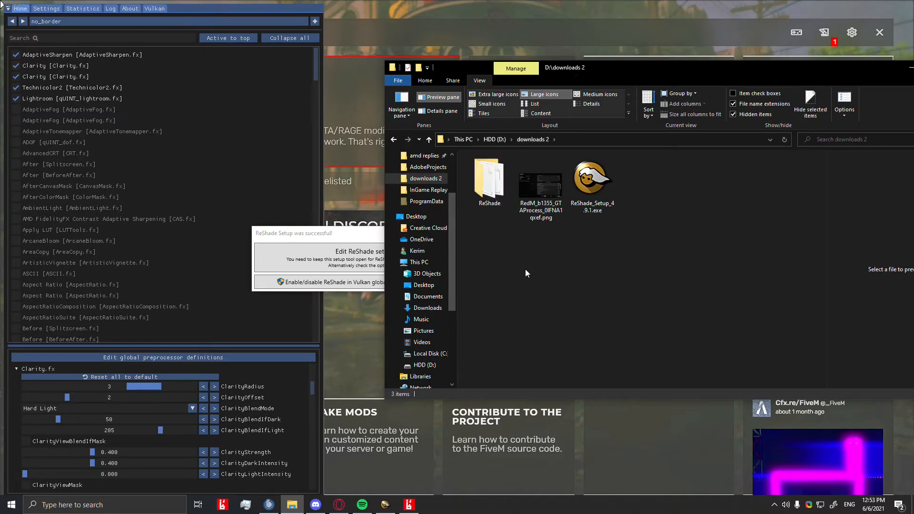
Step: Return to RedM, close the ReShade overlay and exit the game to the desktop
{"action": "left_click", "coordinate": [358, 124]}
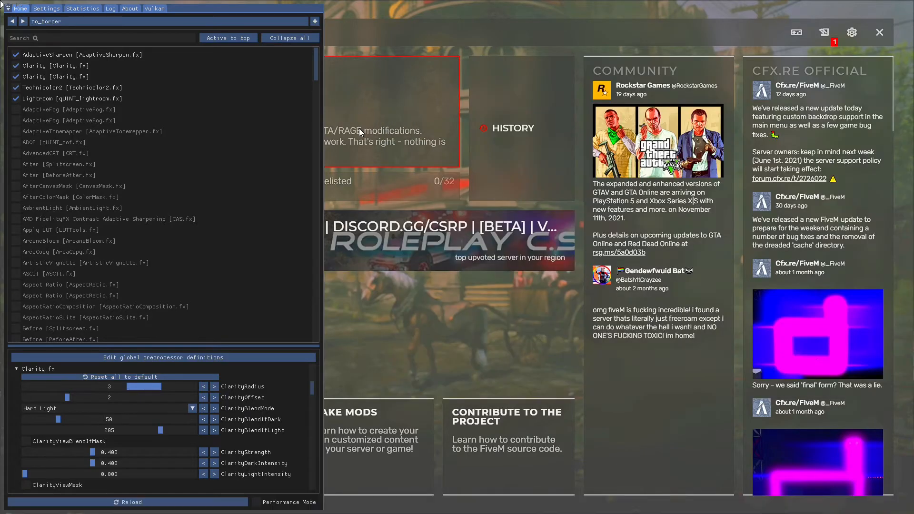
{"action": "key", "text": "Home"}
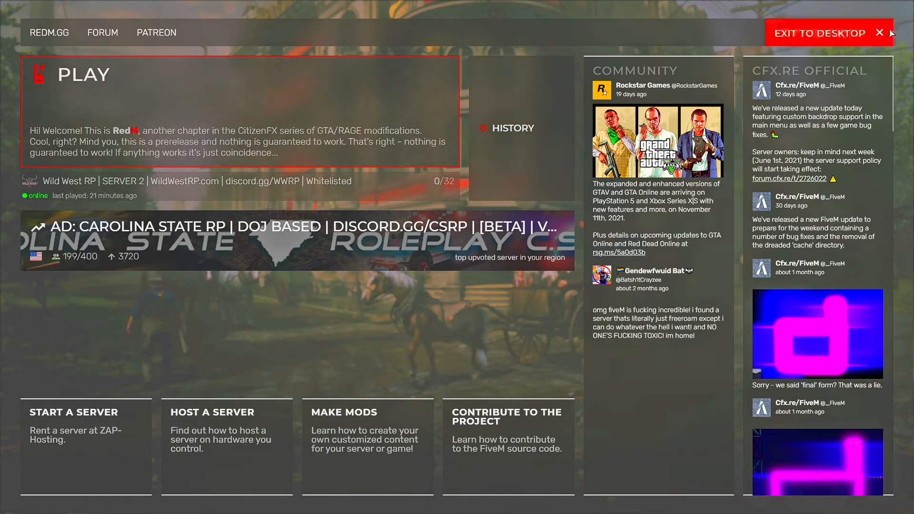
{"action": "left_click", "coordinate": [808, 33]}
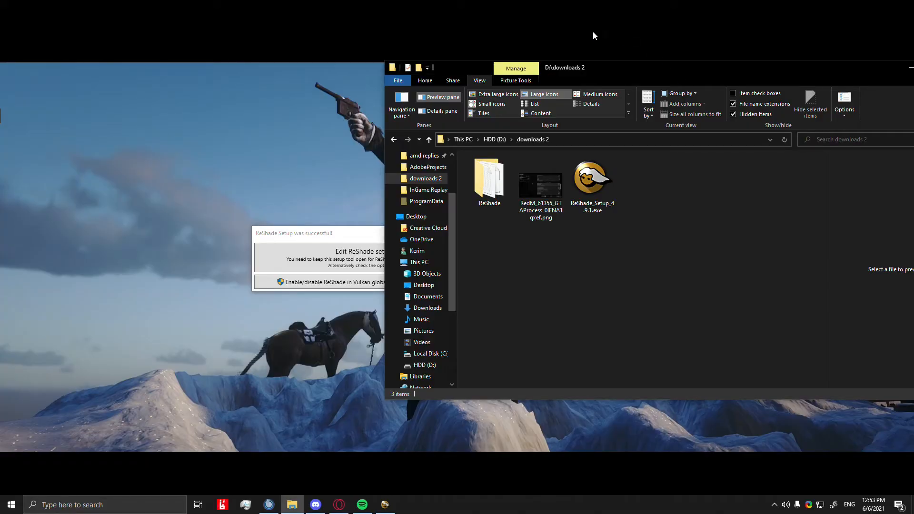
Step: Close the open ReShade Setup window and run ReShade_Setup_4.9.1.exe from D:\downloads 2
{"action": "left_click", "coordinate": [476, 232]}
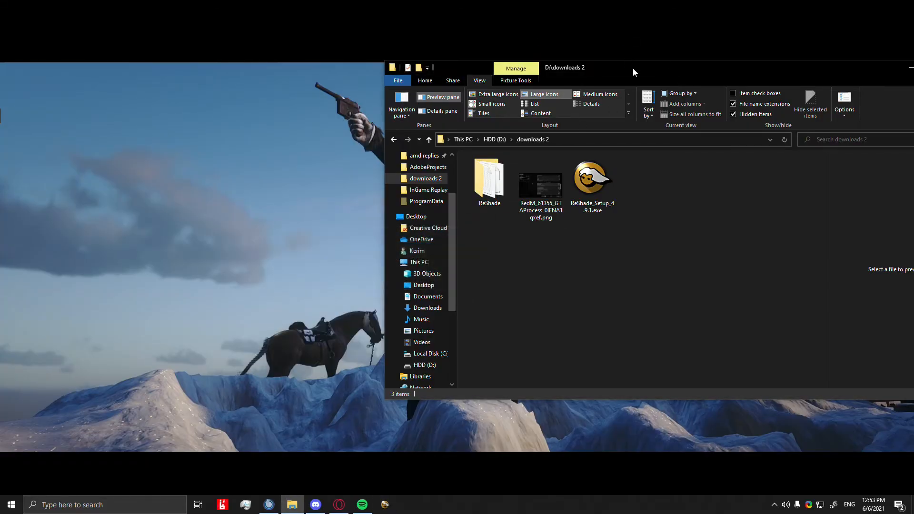
{"action": "left_click_drag", "start_coordinate": [631, 66], "coordinate": [401, 71]}
{"action": "left_click_drag", "start_coordinate": [453, 234], "coordinate": [517, 279]}
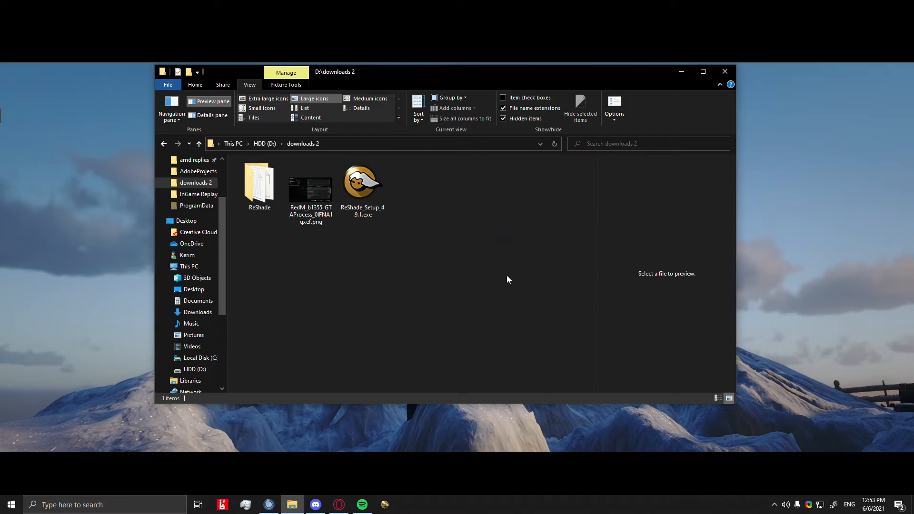
{"action": "double_click", "coordinate": [352, 191]}
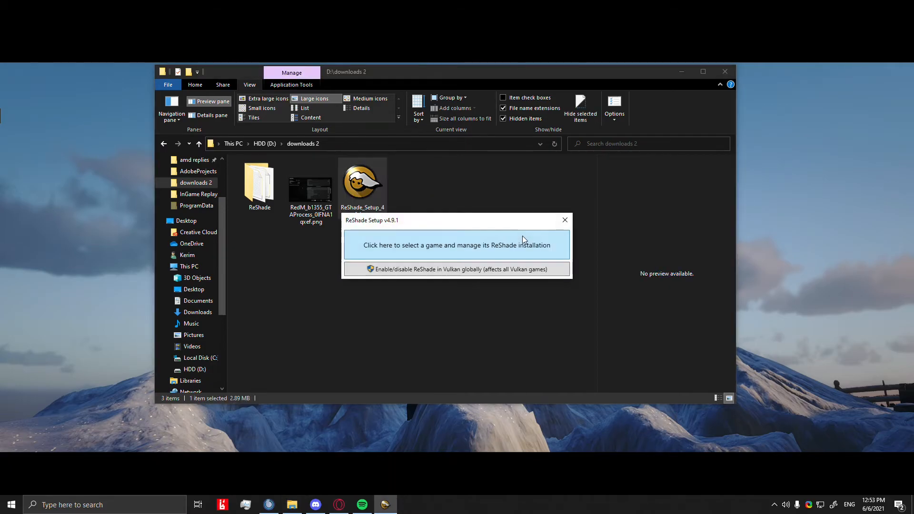
Step: Install ReShade for RedM with Vulkan as the rendering API, skipping the effect packages
{"action": "left_click", "coordinate": [518, 245]}
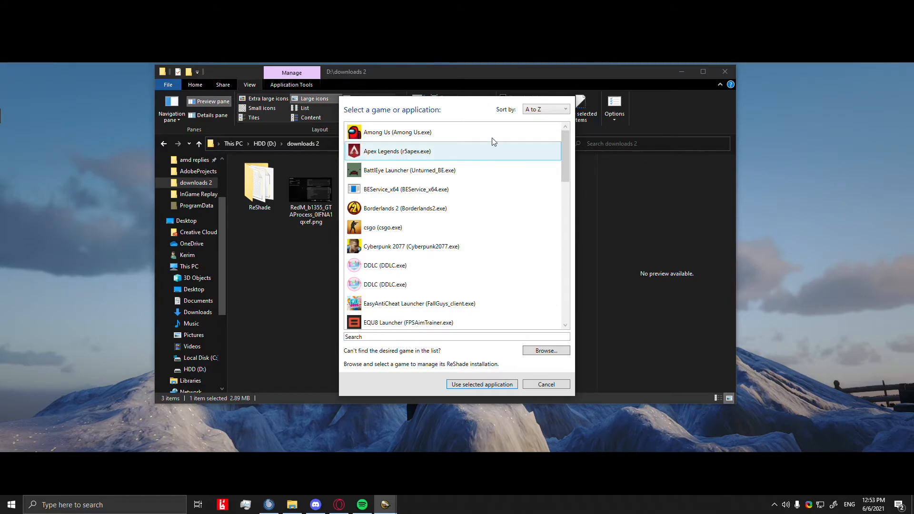
{"action": "left_click", "coordinate": [545, 352]}
{"action": "left_click", "coordinate": [595, 191]}
{"action": "left_click", "coordinate": [715, 340]}
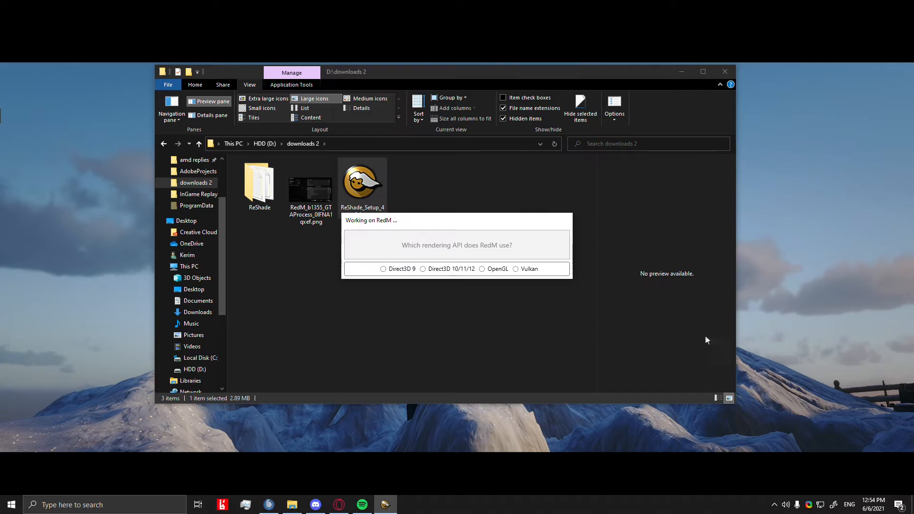
{"action": "left_click", "coordinate": [522, 271]}
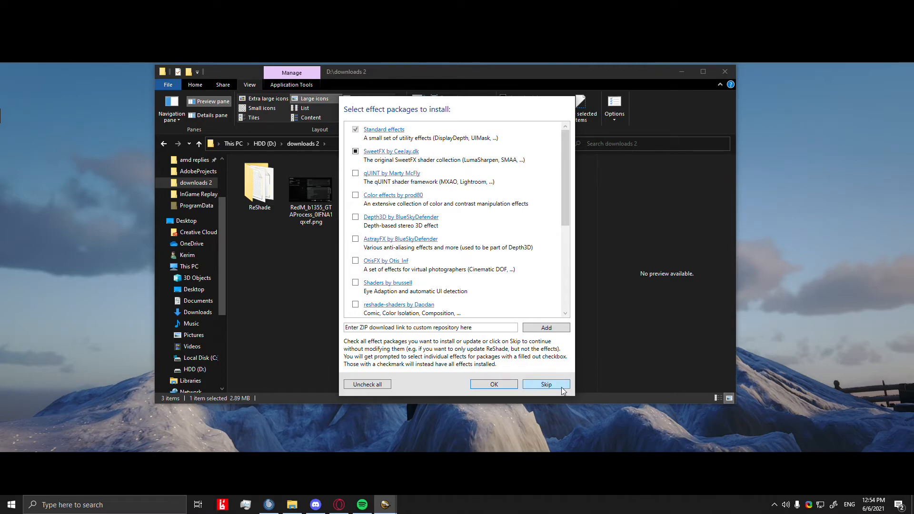
{"action": "left_click", "coordinate": [546, 385]}
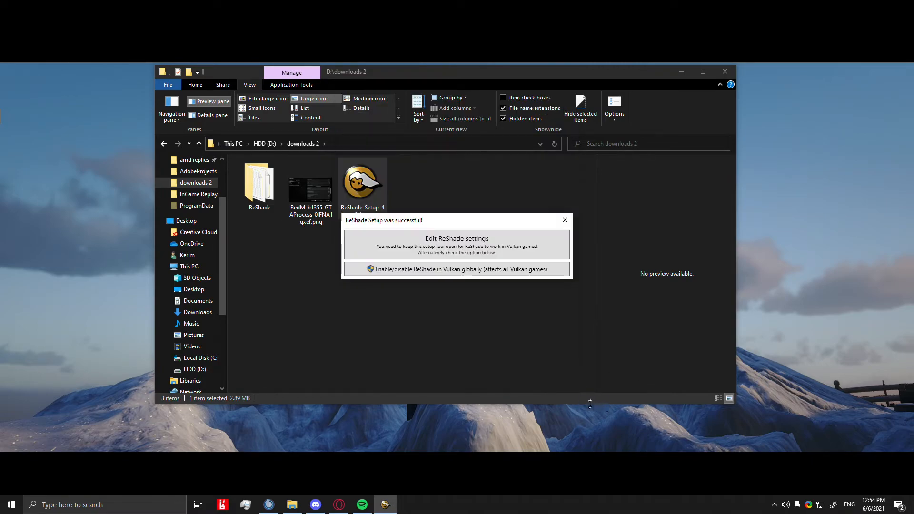
Step: Keep the ReShade Setup tool running and launch RedM.exe from the redM folder on drive C
{"action": "left_click", "coordinate": [336, 309]}
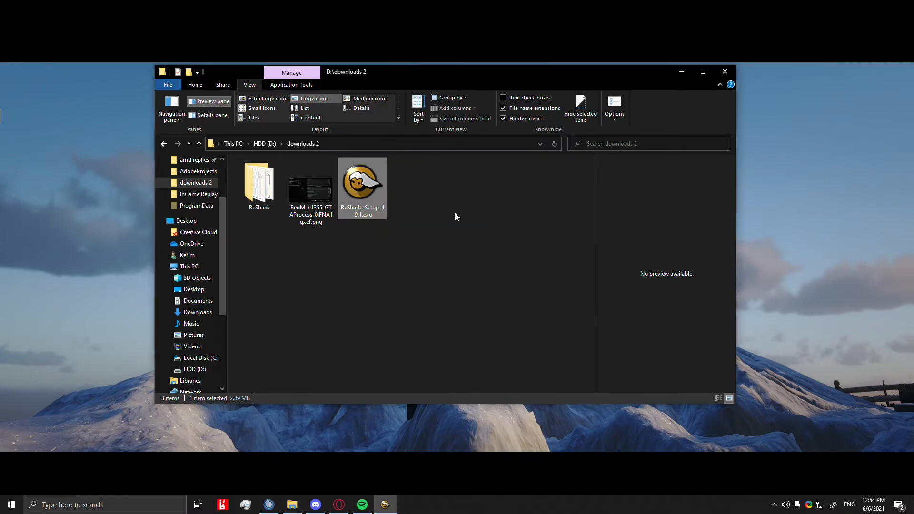
{"action": "left_click", "coordinate": [383, 508]}
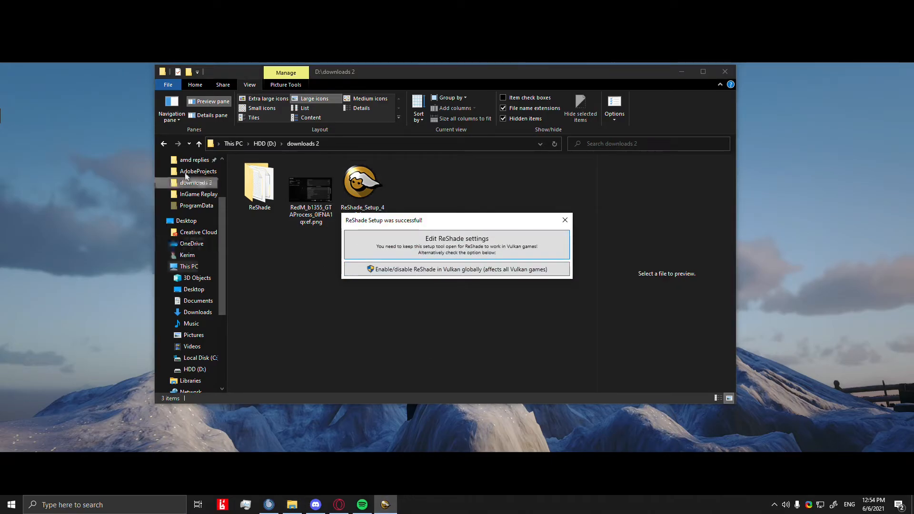
{"action": "left_click", "coordinate": [196, 205]}
{"action": "left_click", "coordinate": [196, 357]}
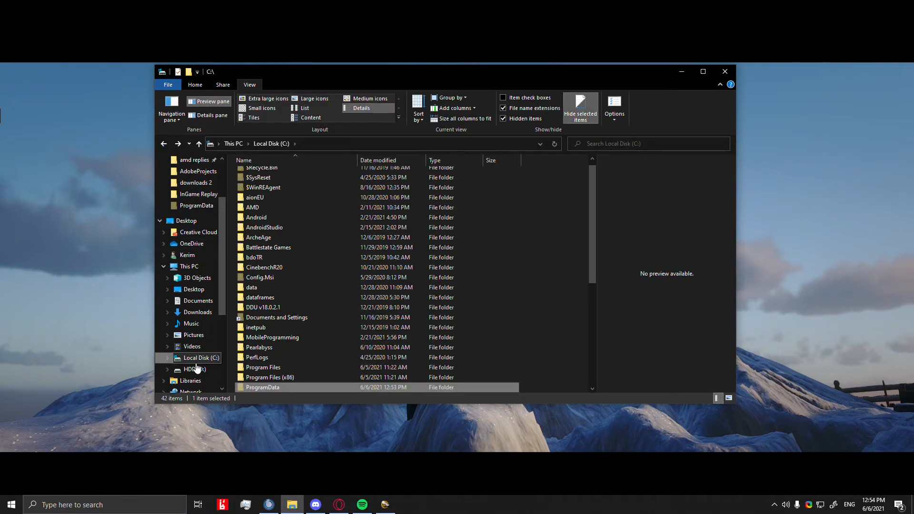
{"action": "scroll", "coordinate": [276, 340], "scroll_direction": "down", "scroll_amount": 7}
{"action": "left_click", "coordinate": [261, 238]}
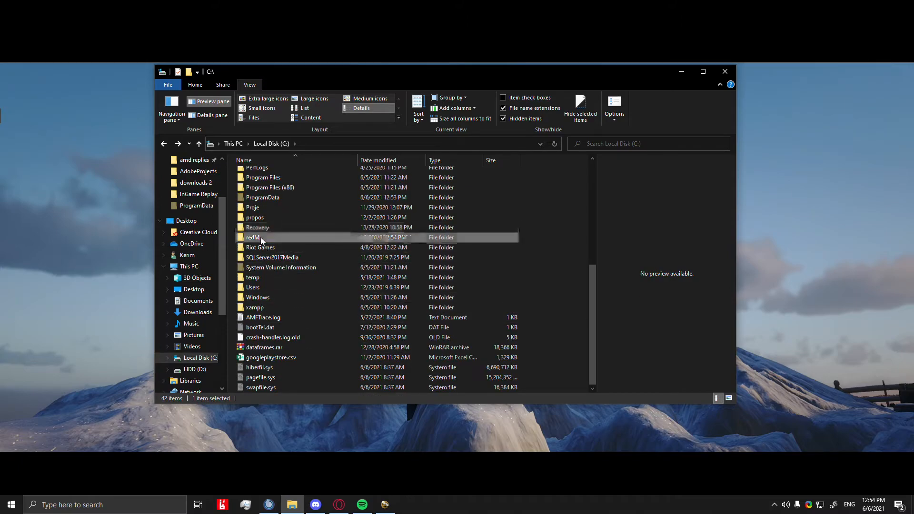
{"action": "double_click", "coordinate": [261, 237]}
{"action": "left_click", "coordinate": [370, 186]}
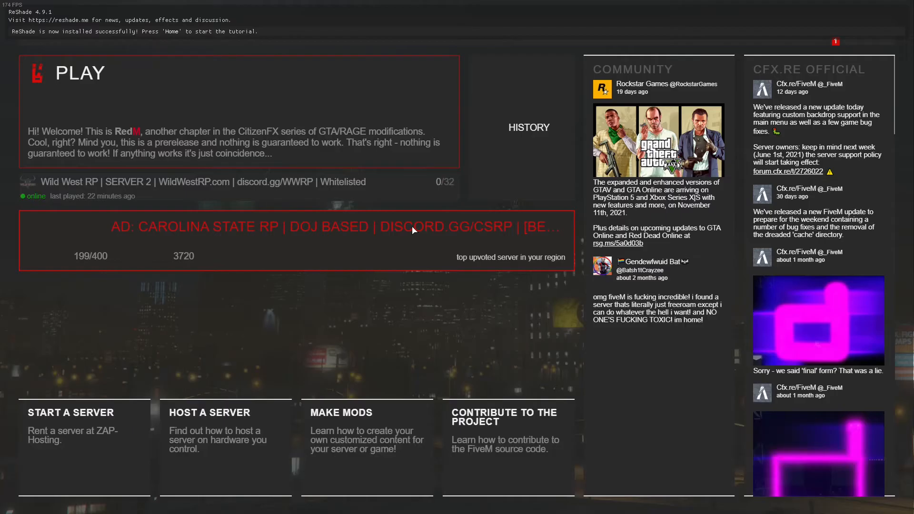
Step: Open the ReShade overlay in RedM, skip the tutorial, close the overlay and exit the game
{"action": "key", "text": "Home"}
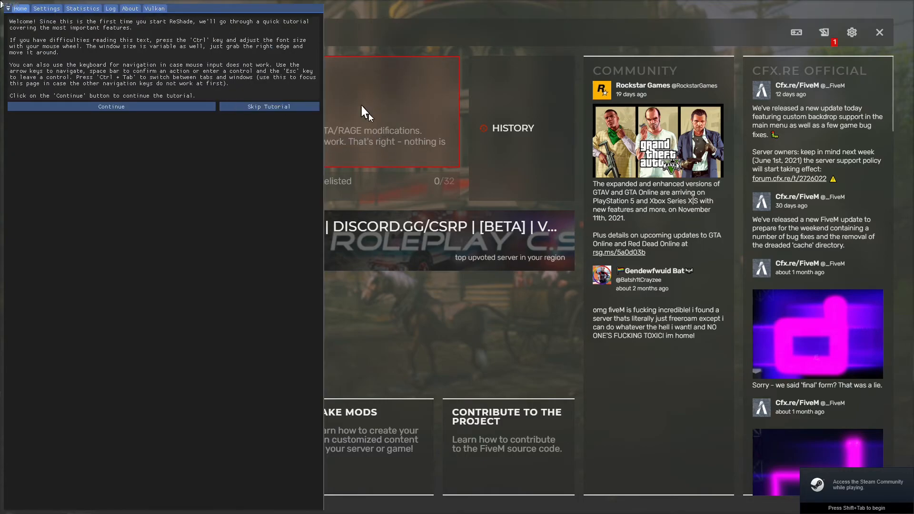
{"action": "left_click", "coordinate": [253, 107]}
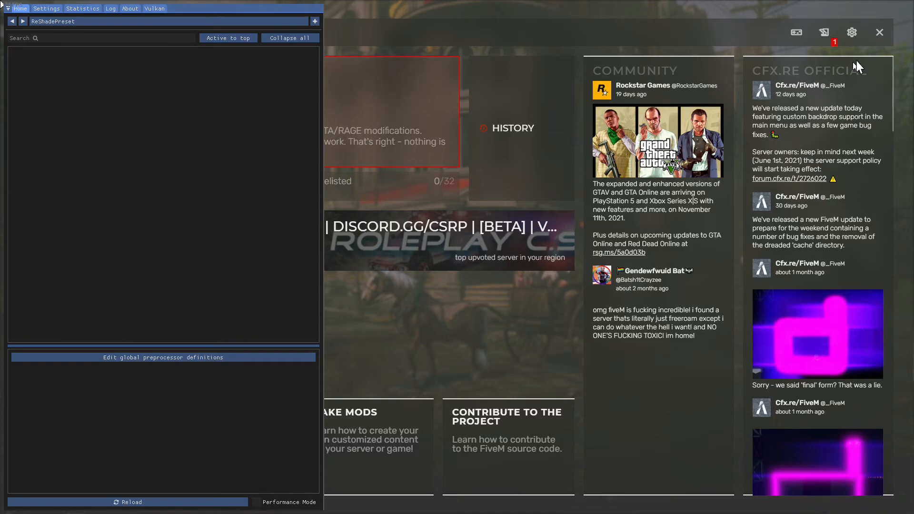
{"action": "key", "text": "Home"}
{"action": "left_click", "coordinate": [875, 33]}
{"action": "left_click", "coordinate": [806, 32]}
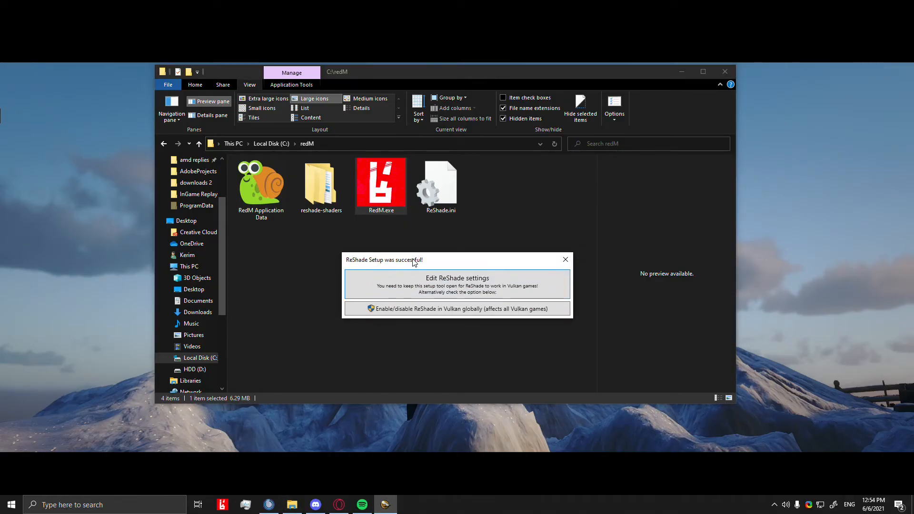
Step: Return to File Explorer and copy the backed-up ReShade folder in D:\downloads 2
{"action": "left_click", "coordinate": [516, 359]}
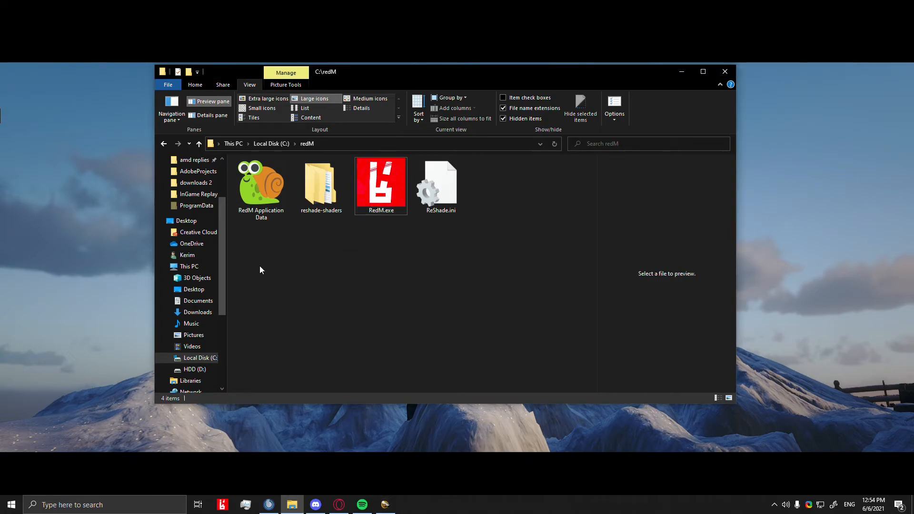
{"action": "left_click", "coordinate": [191, 182]}
{"action": "left_click", "coordinate": [264, 186]}
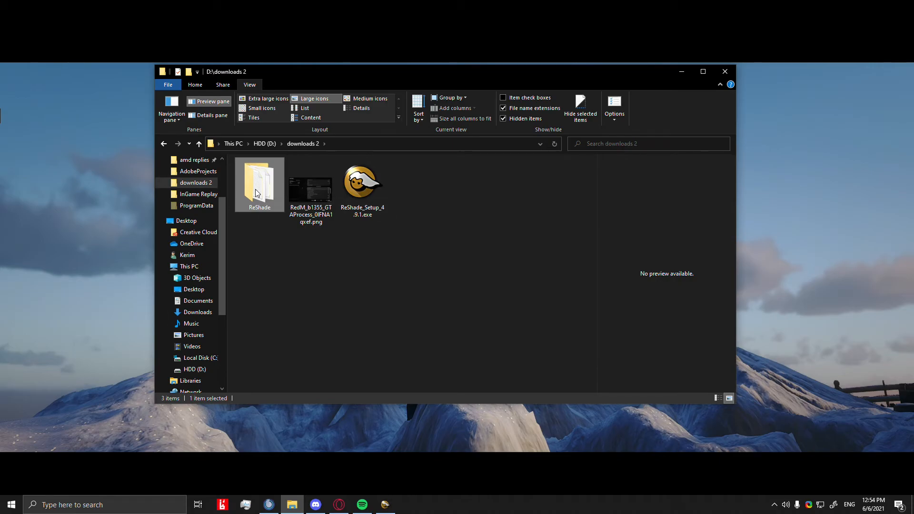
{"action": "right_click", "coordinate": [256, 193]}
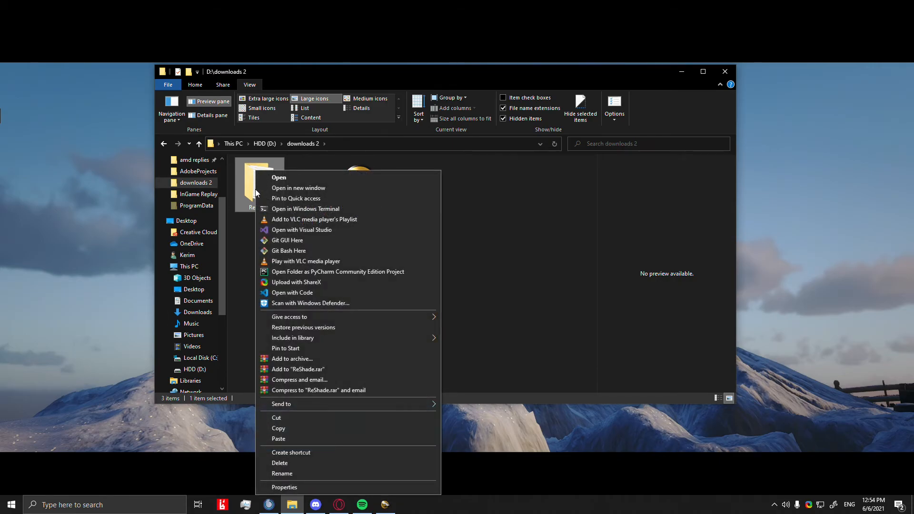
{"action": "left_click", "coordinate": [279, 427]}
Step: Open the ProgramData folder on drive C
{"action": "left_click", "coordinate": [200, 360]}
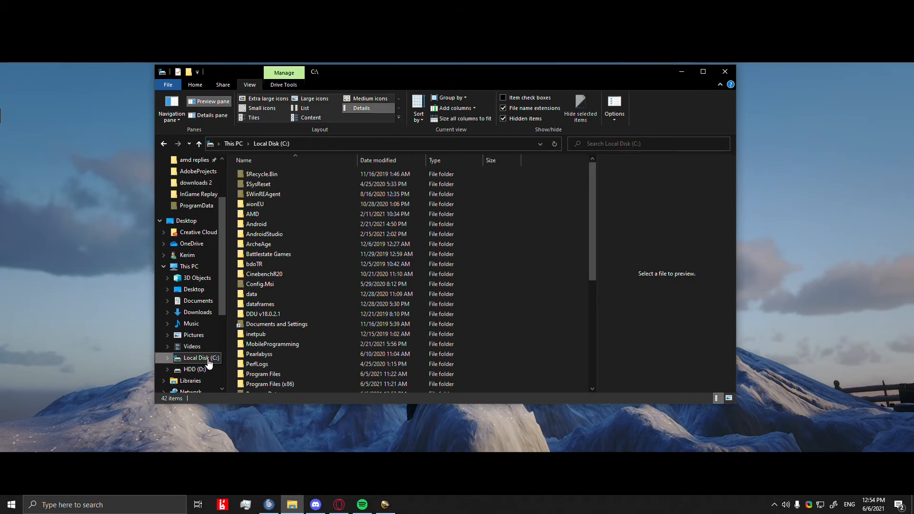
{"action": "scroll", "coordinate": [329, 339], "scroll_direction": "down", "scroll_amount": 1}
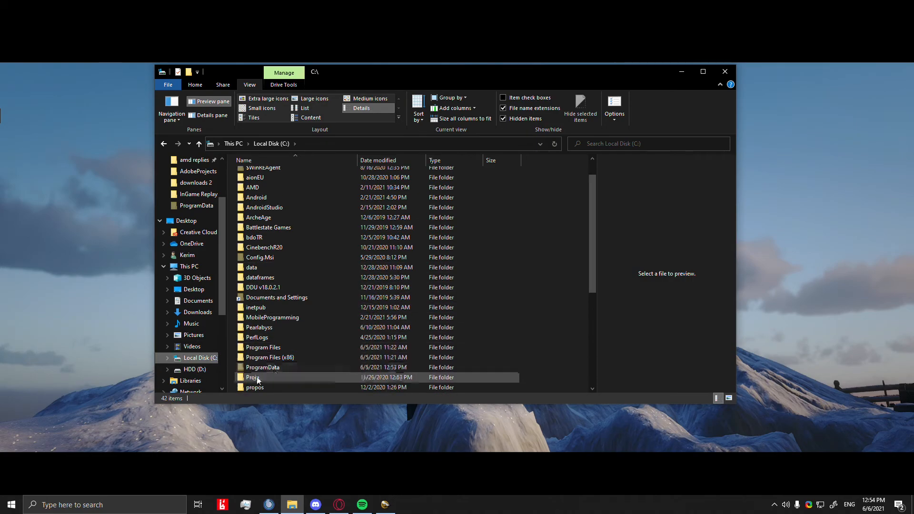
{"action": "double_click", "coordinate": [283, 369]}
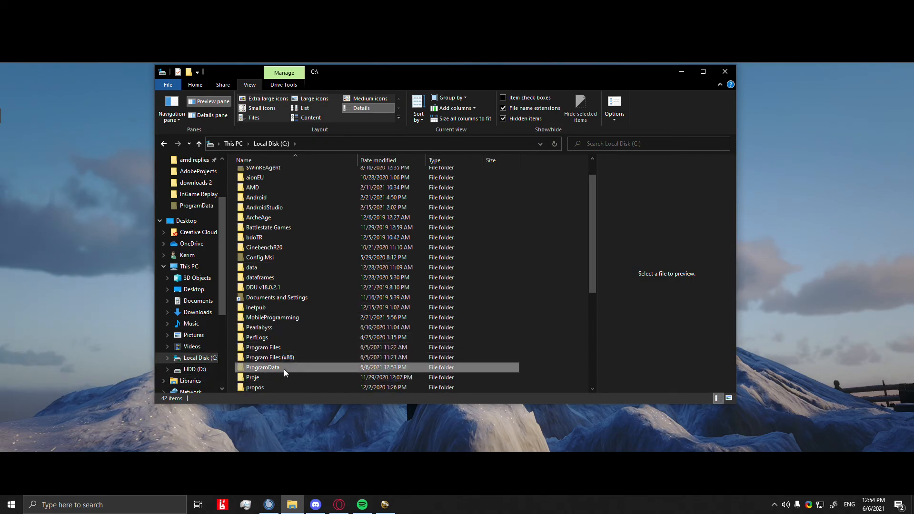
{"action": "right_click", "coordinate": [548, 263]}
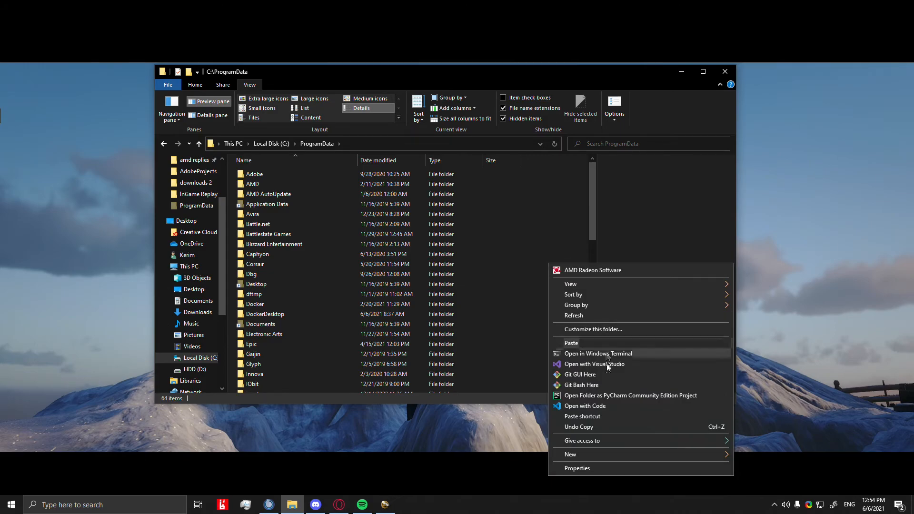
{"action": "mouse_move", "coordinate": [574, 455]}
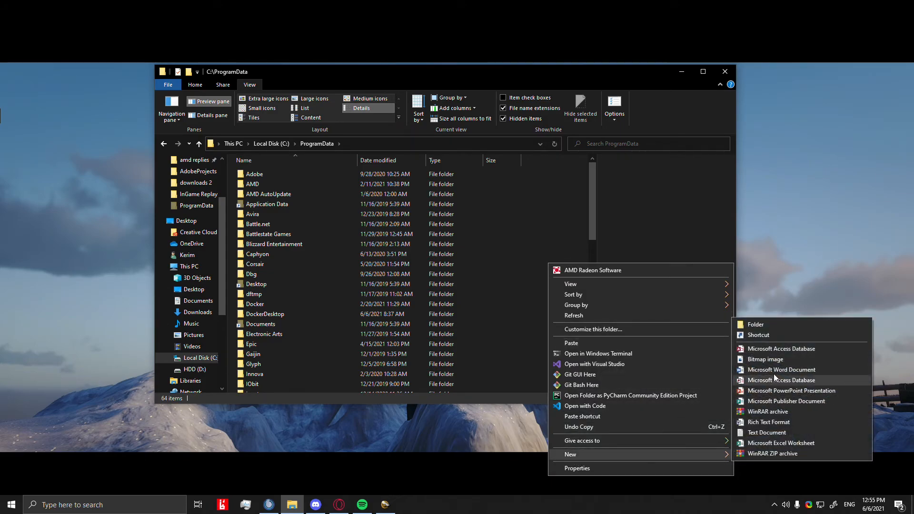
{"action": "left_click", "coordinate": [761, 324]}
{"action": "key", "text": "Return"}
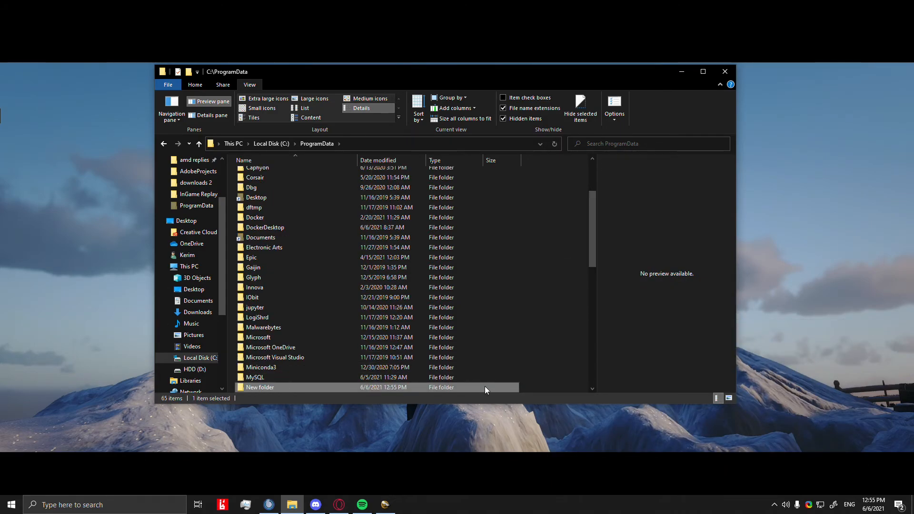
{"action": "key", "text": "Delete"}
Step: Paste the ReShade backup into C:\ProgramData, merging it with the existing folder and replacing the files in the destination
{"action": "right_click", "coordinate": [559, 297]}
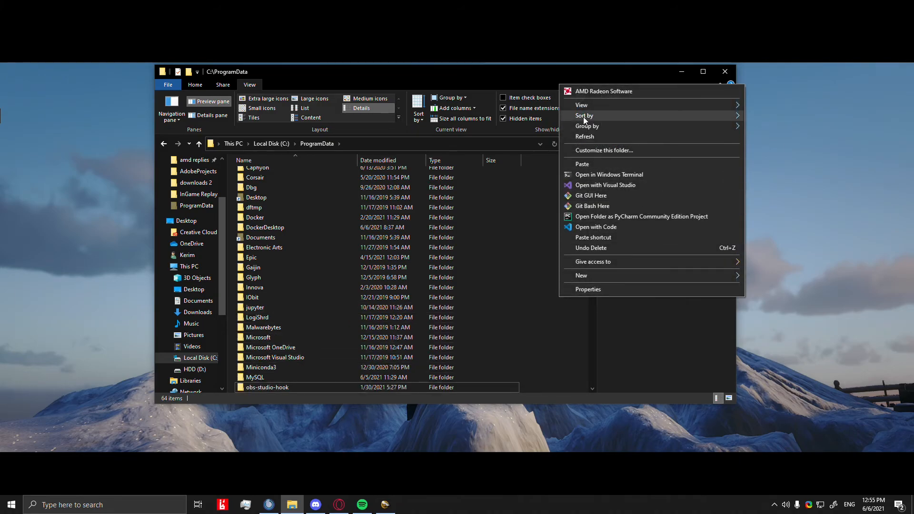
{"action": "left_click", "coordinate": [585, 164]}
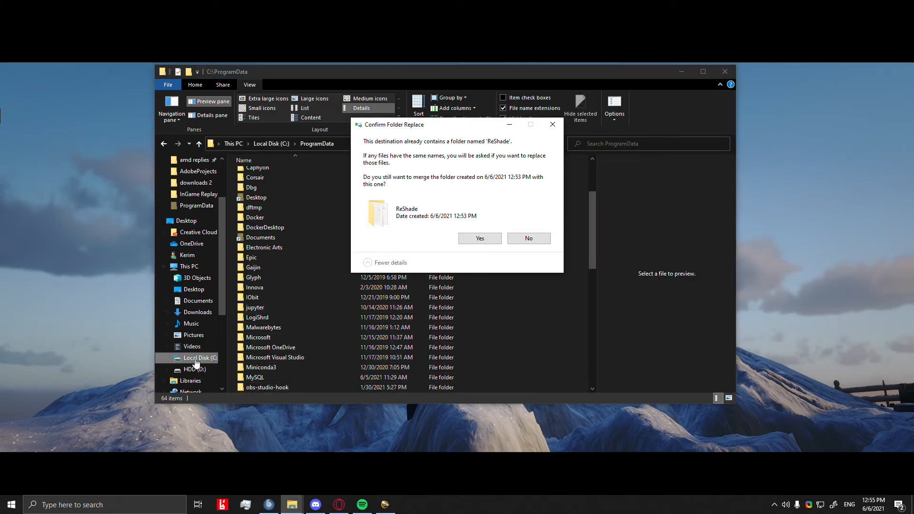
{"action": "left_click", "coordinate": [489, 238]}
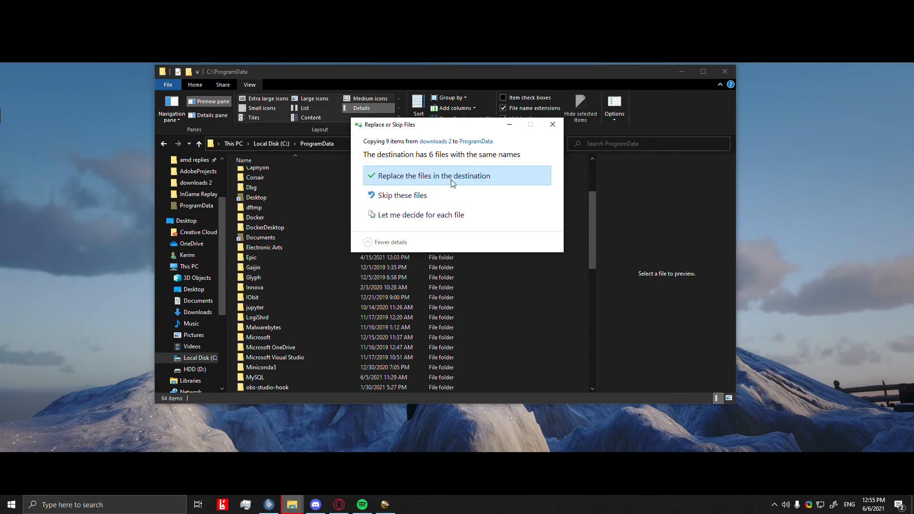
{"action": "left_click", "coordinate": [500, 178]}
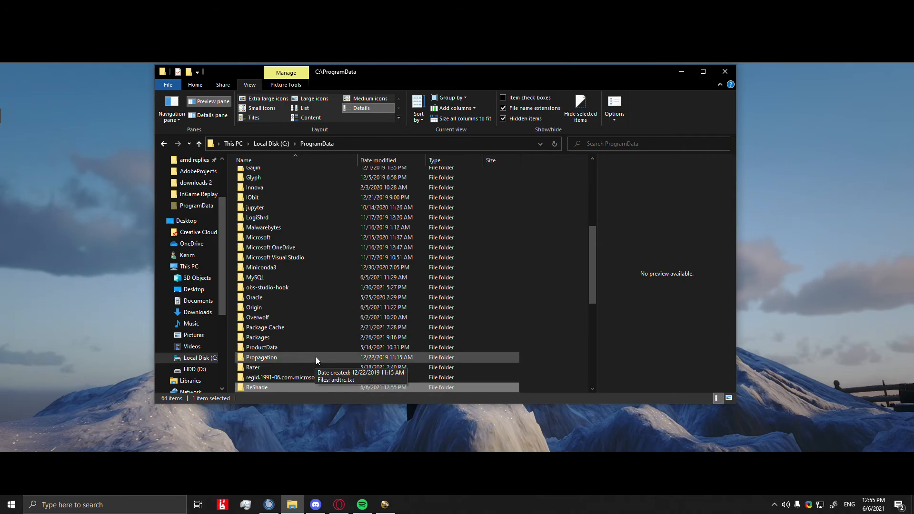
Step: Go back to drive C and look for the redM folder
{"action": "scroll", "coordinate": [315, 359], "scroll_direction": "down", "scroll_amount": 1}
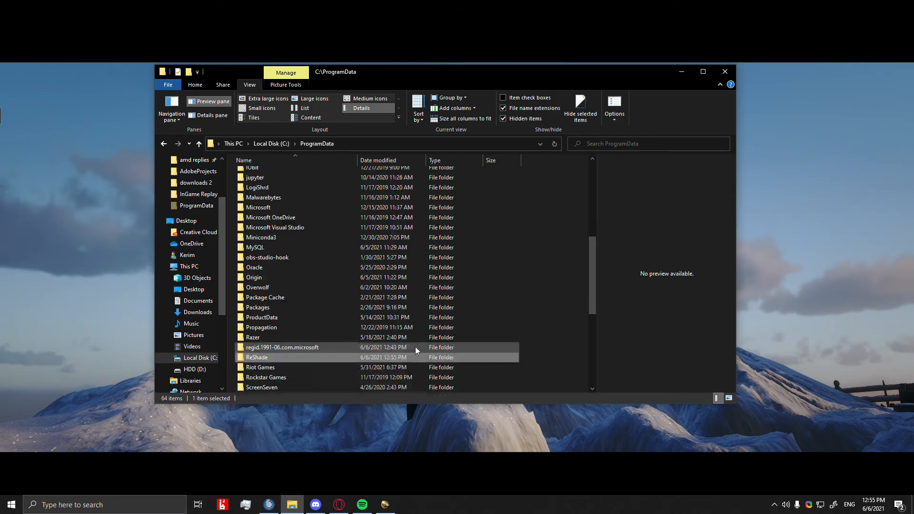
{"action": "left_click", "coordinate": [211, 358]}
{"action": "left_click", "coordinate": [267, 347]}
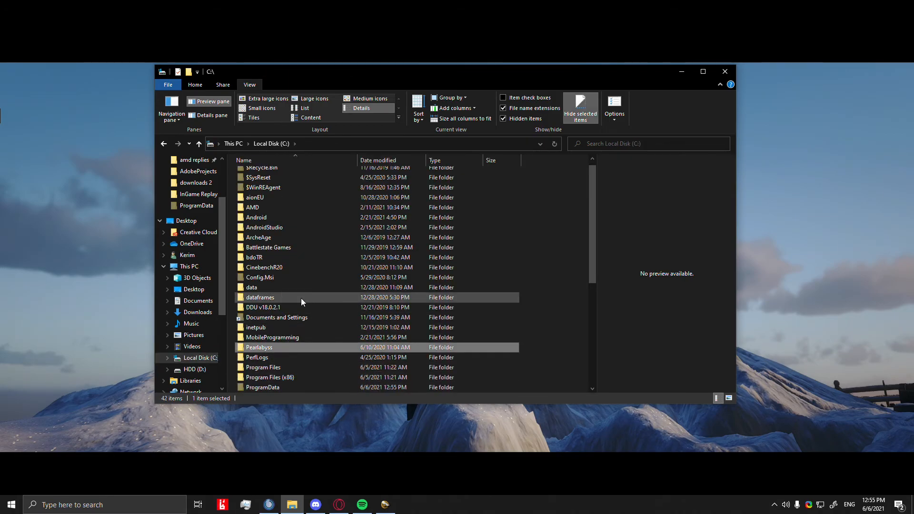
{"action": "left_click", "coordinate": [281, 301]}
{"action": "scroll", "coordinate": [284, 263], "scroll_direction": "down", "scroll_amount": 4}
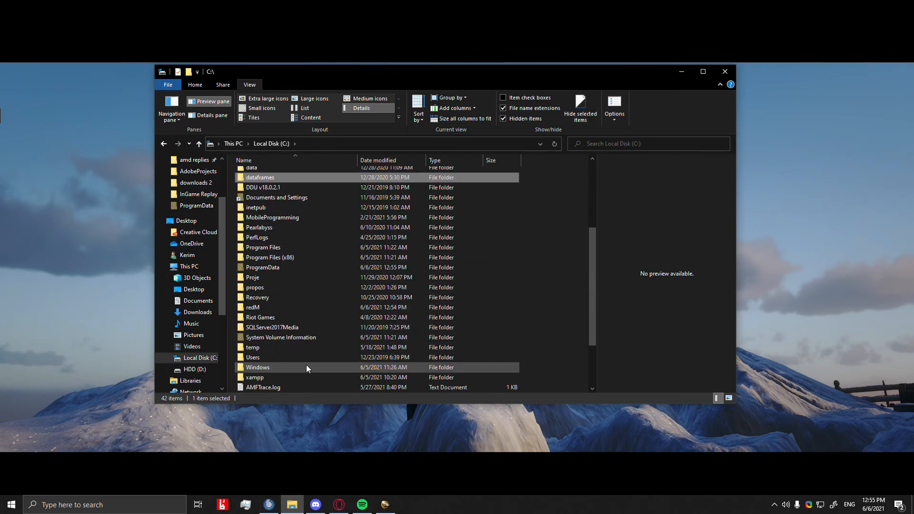
{"action": "left_click", "coordinate": [310, 316]}
Step: Launch RedM, open the ReShade overlay to check the restored presets and effects, and close the overlay
{"action": "left_click", "coordinate": [222, 503]}
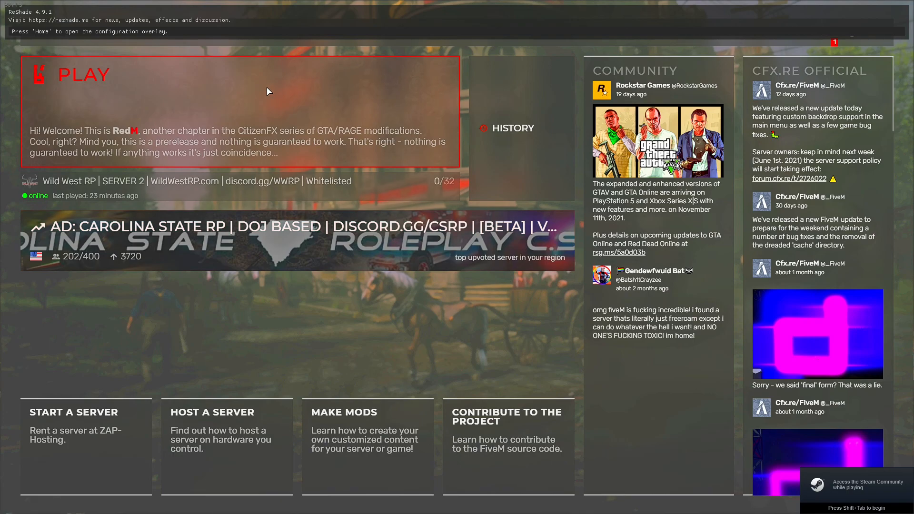
{"action": "key", "text": "Home"}
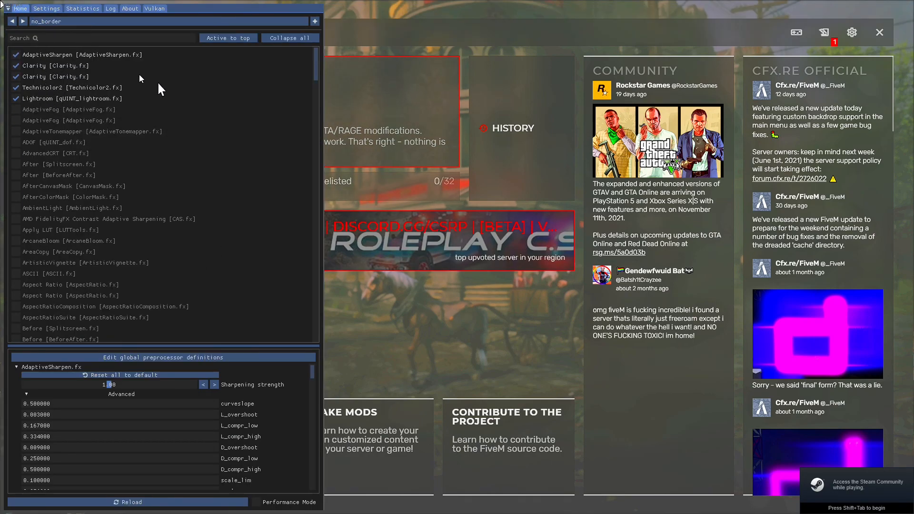
{"action": "key", "text": "Home"}
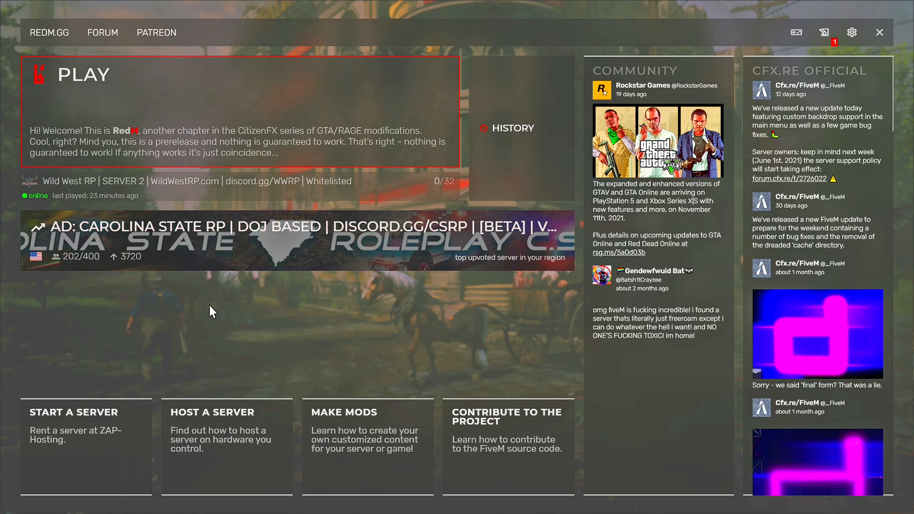